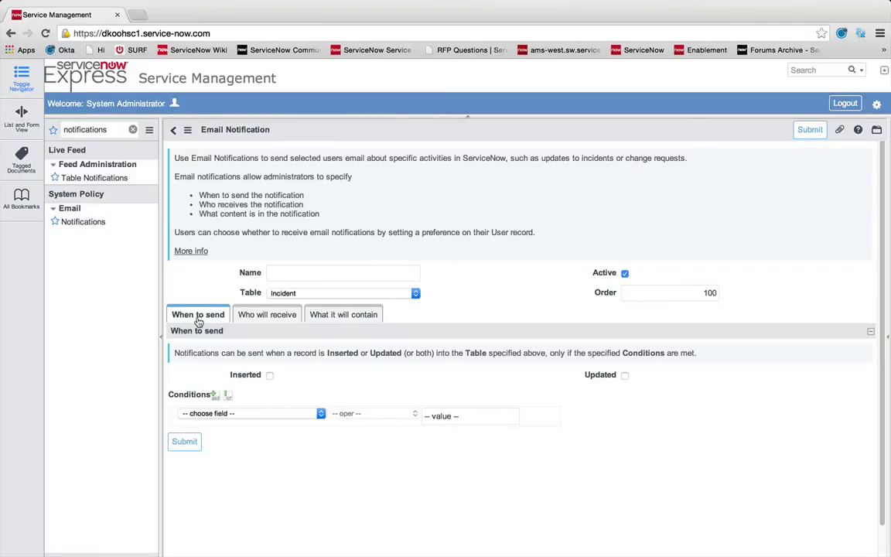
Keep Incident as the table on the new notification form and select its Order value 100
click(310, 294)
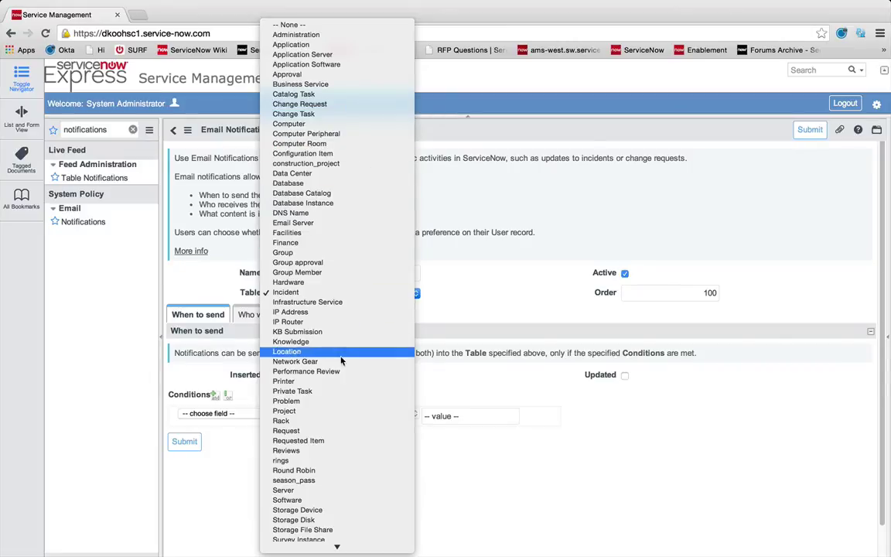
click(522, 307)
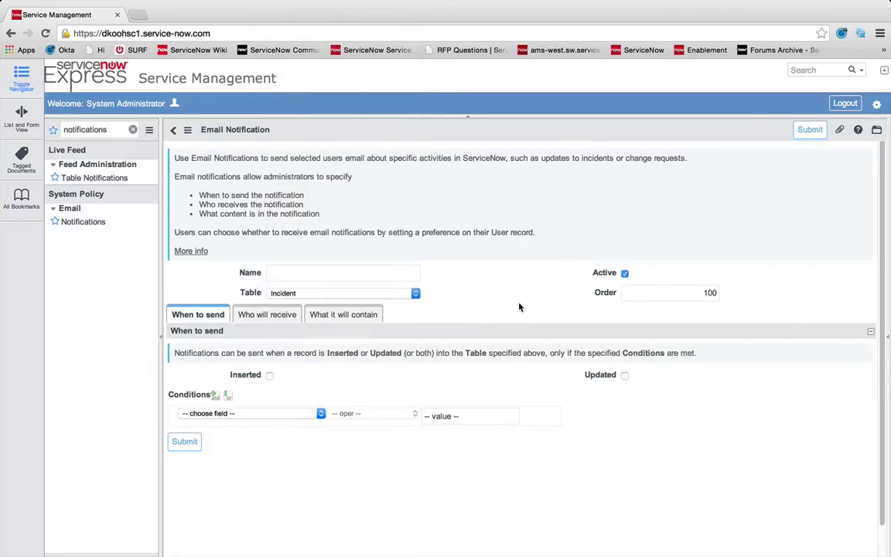
double_click(709, 293)
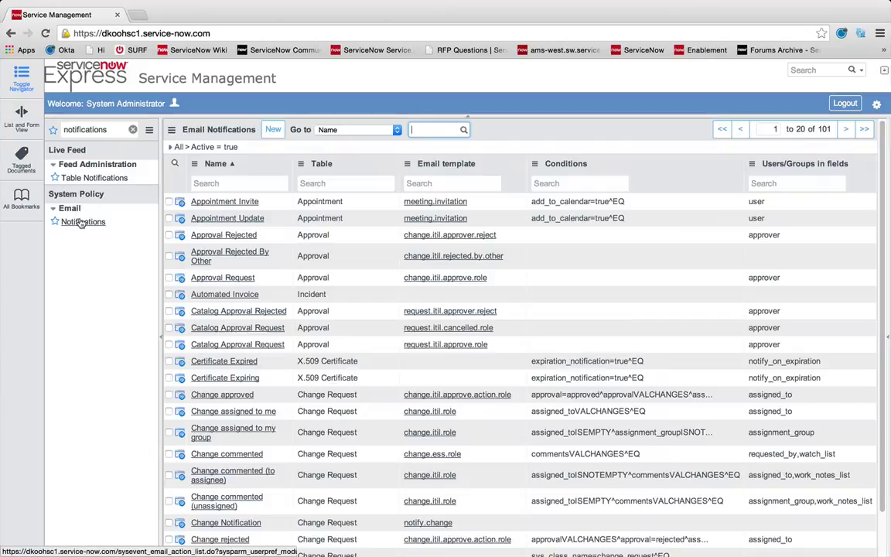
Filter the Email Notifications list by the Incident table and open Incident Survey
click(84, 222)
click(328, 185)
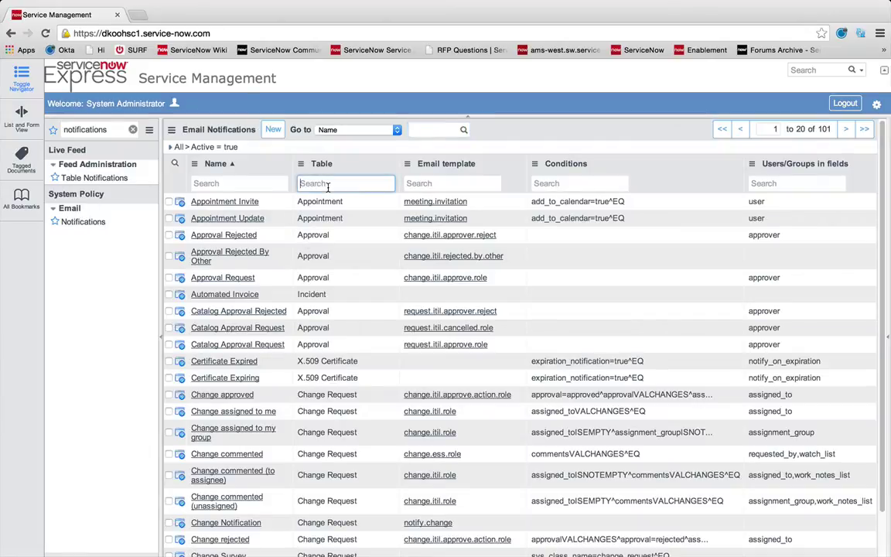
text(Incident)
key(Return)
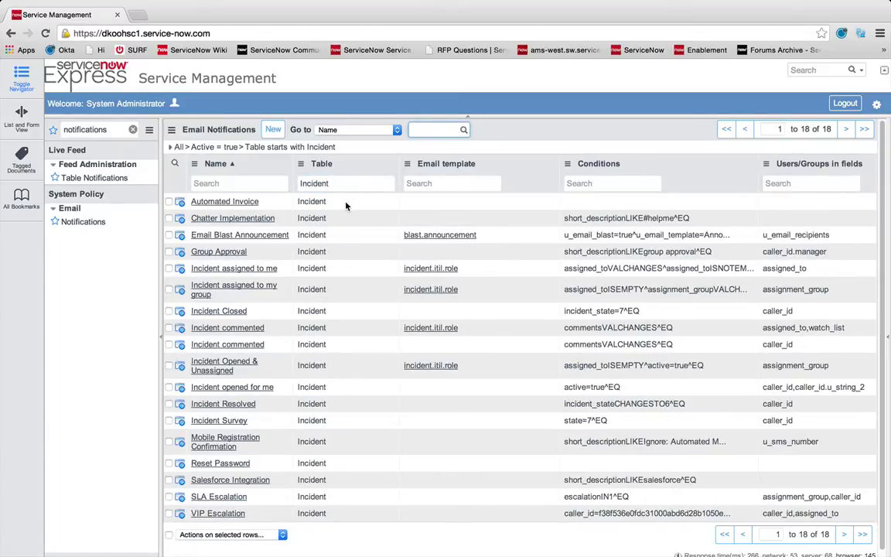
click(232, 421)
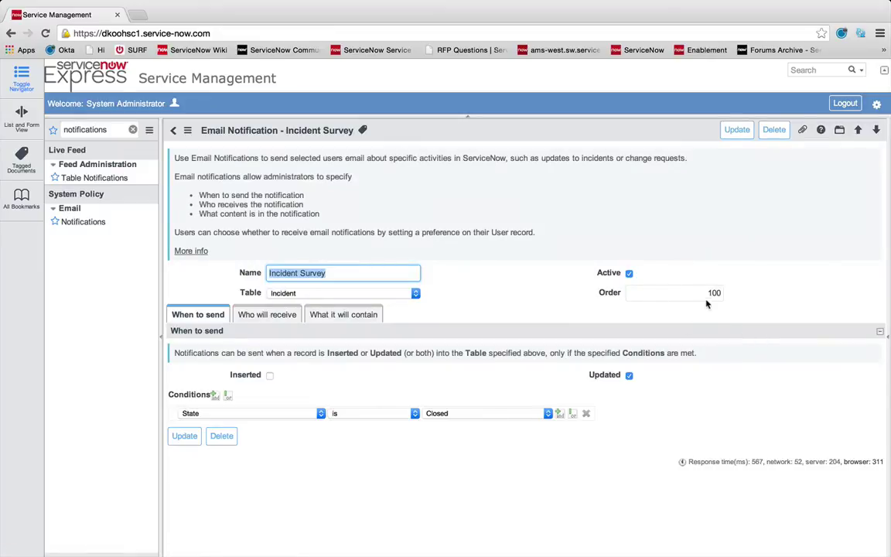
Change the Incident Survey's Order from 100 to 120 and save the record
click(707, 294)
drag(701, 291, 735, 294)
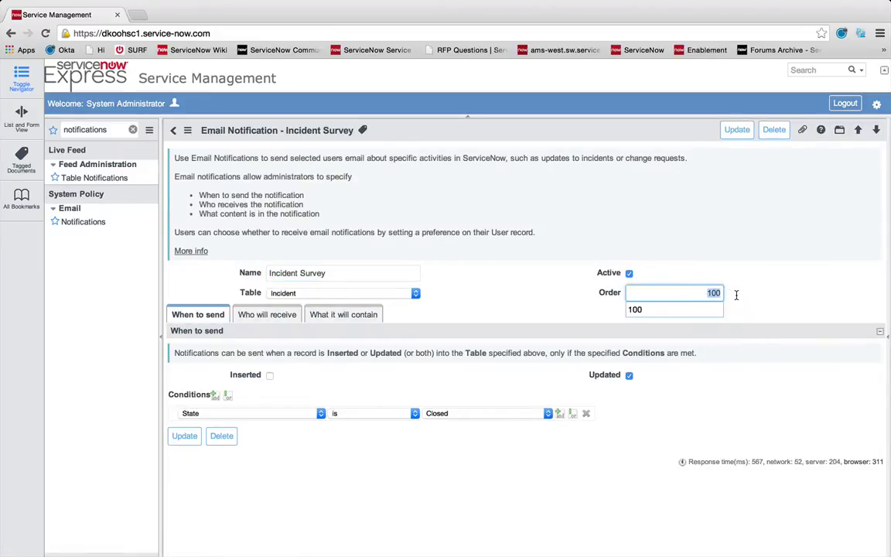
text(120)
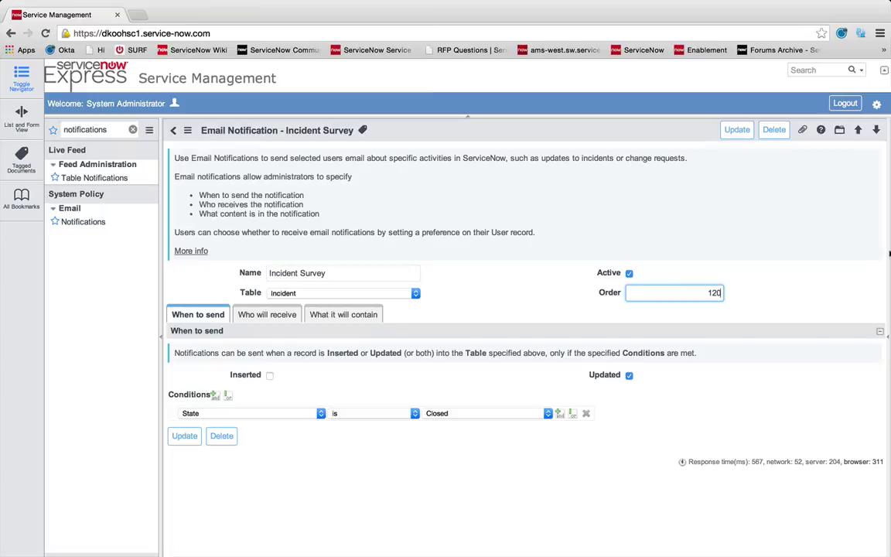
click(779, 294)
right_click(548, 137)
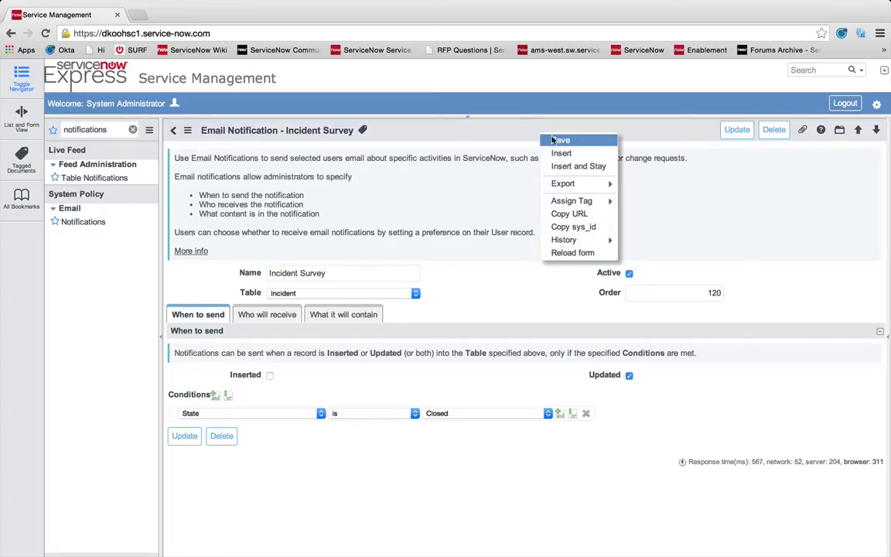
click(556, 142)
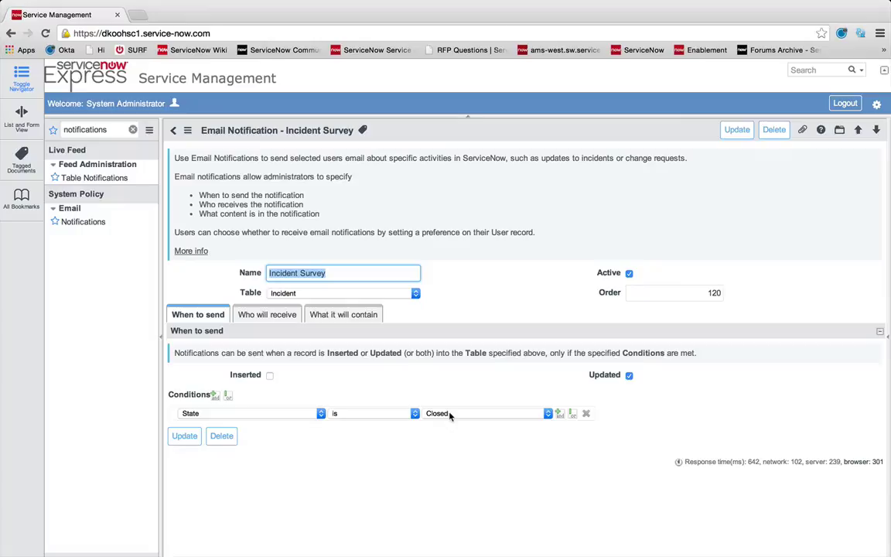
In the recipient settings, add the current user and remove System Administrator
click(266, 317)
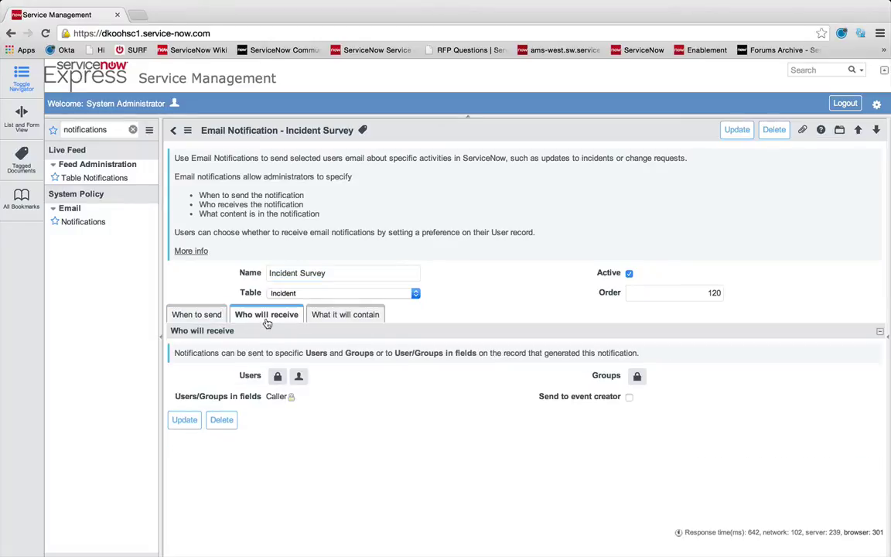
click(298, 376)
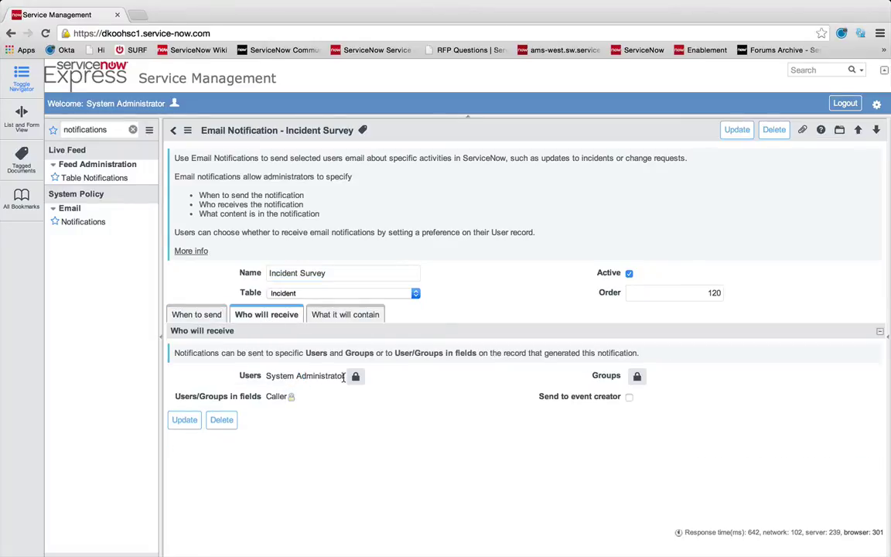
click(355, 376)
click(310, 375)
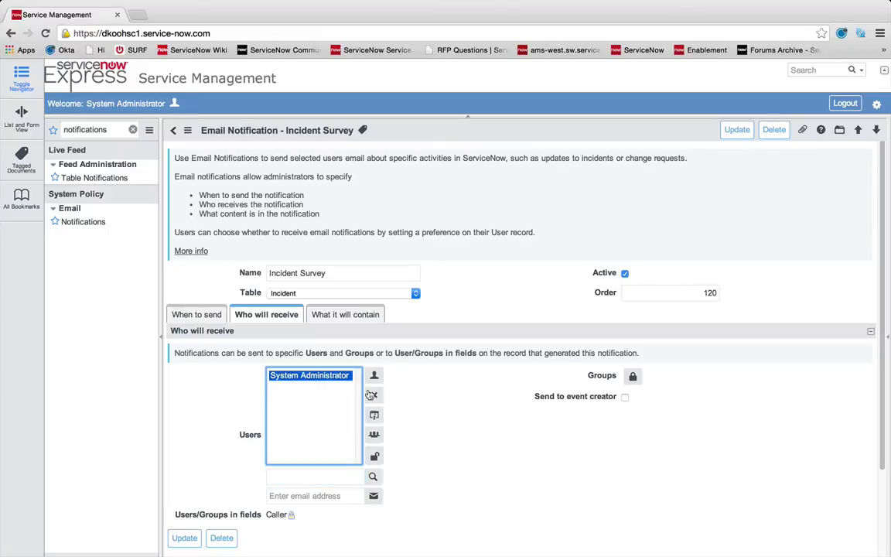
click(371, 395)
click(374, 456)
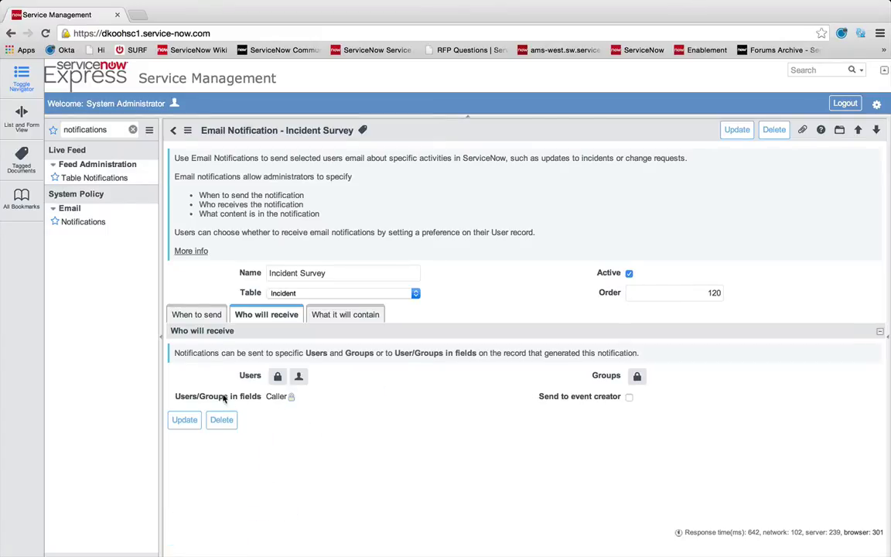
Show the email content, enlarging the message editor to view the Satisfaction Survey subject and template
click(325, 318)
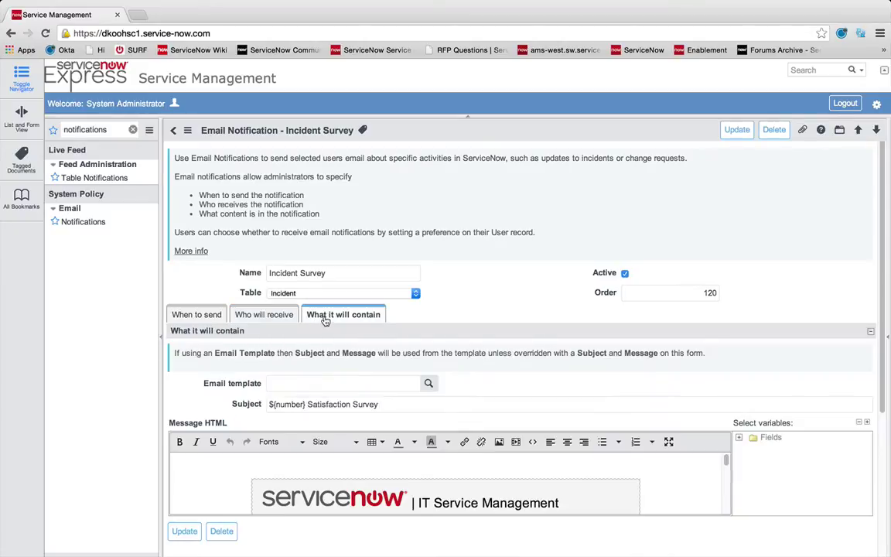
click(859, 423)
scroll(640, 373, down, 1)
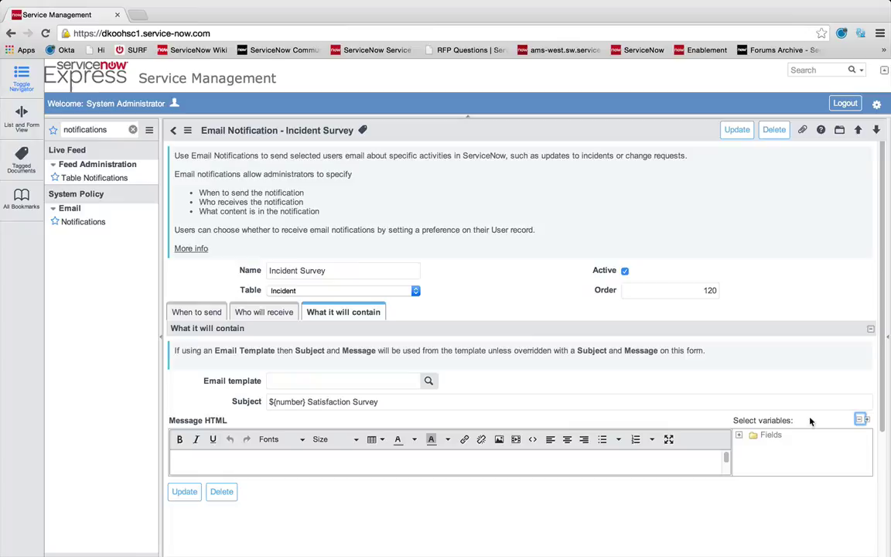
click(862, 420)
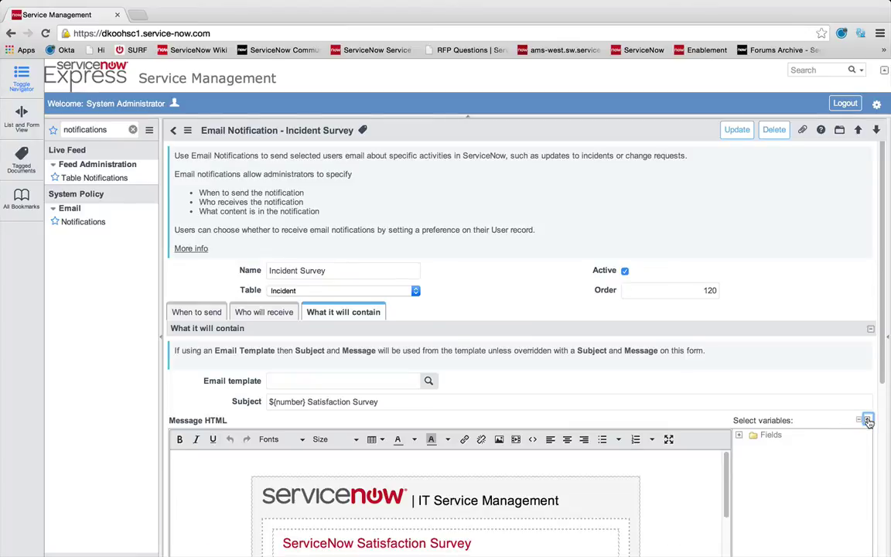
scroll(762, 377, down, 2)
scroll(750, 369, down, 3)
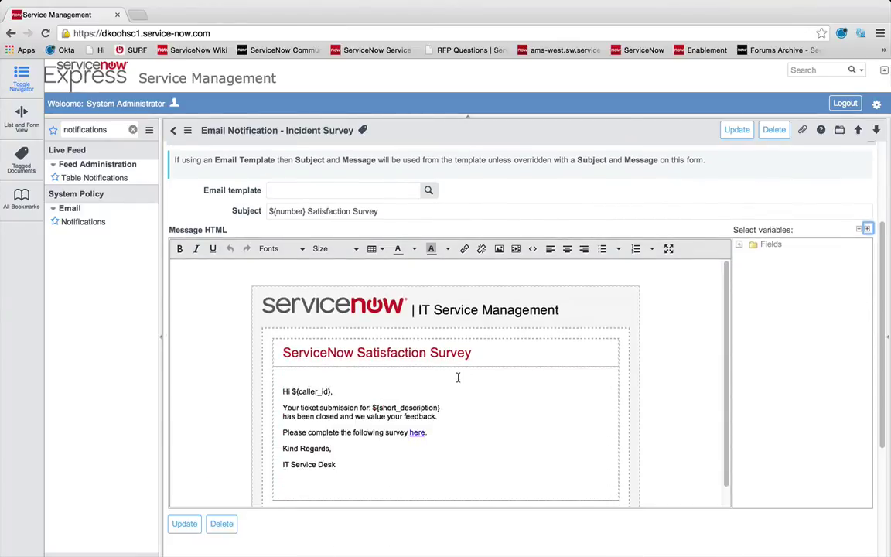
click(276, 211)
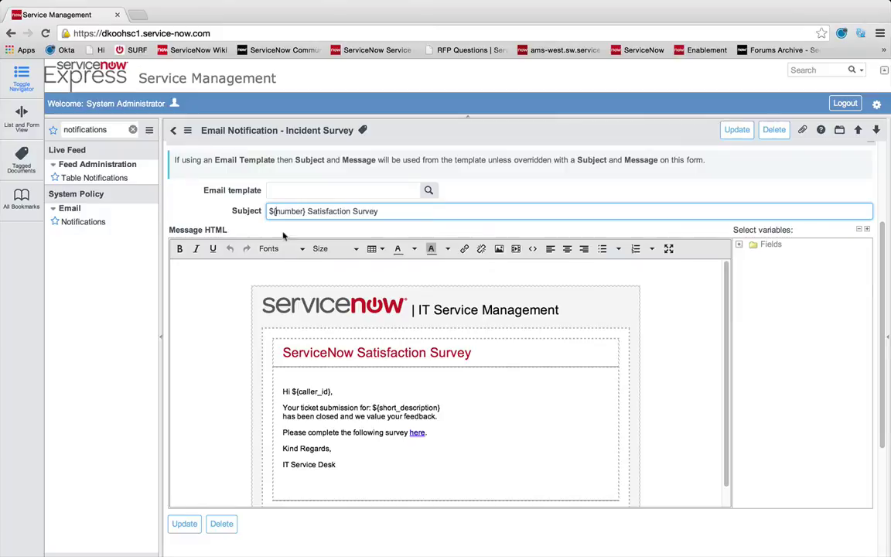
click(303, 390)
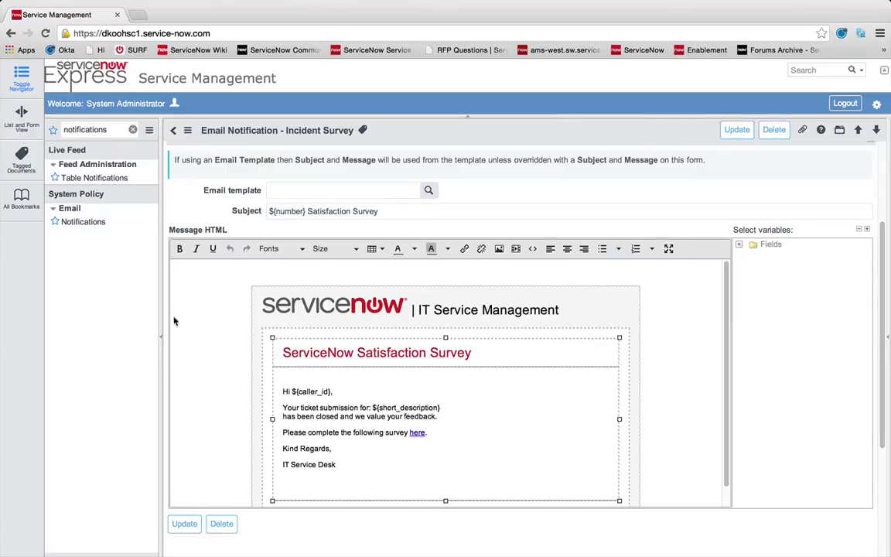
click(92, 77)
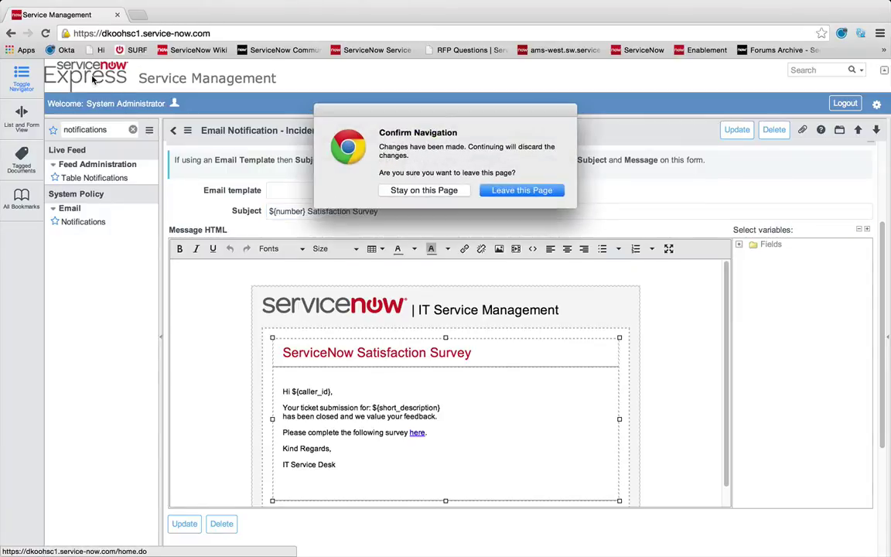
Reply to the CHG0030085 email with chart (3).png attached and 'update' in the body
click(457, 188)
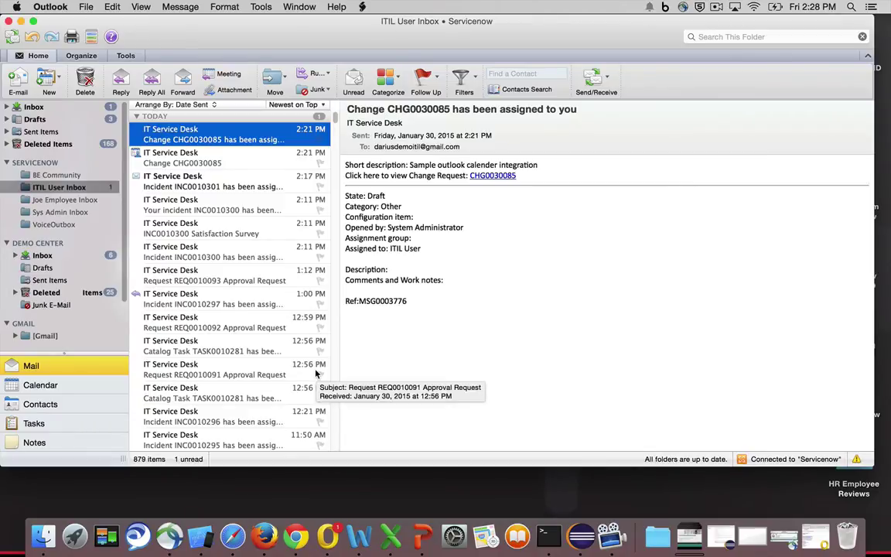
click(120, 81)
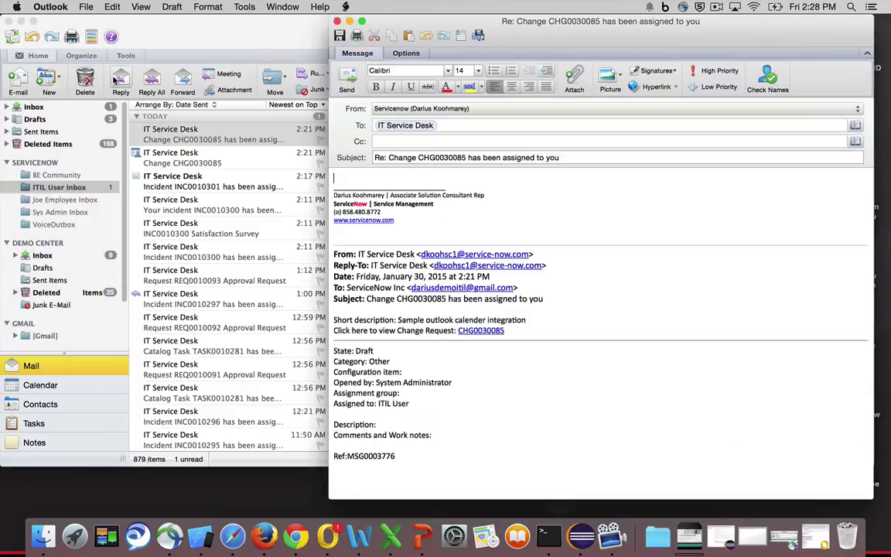
click(570, 80)
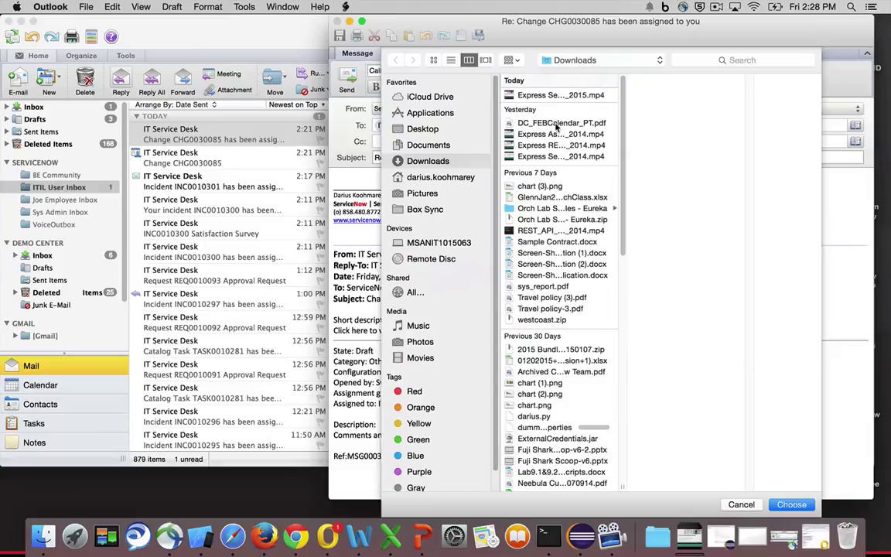
double_click(536, 186)
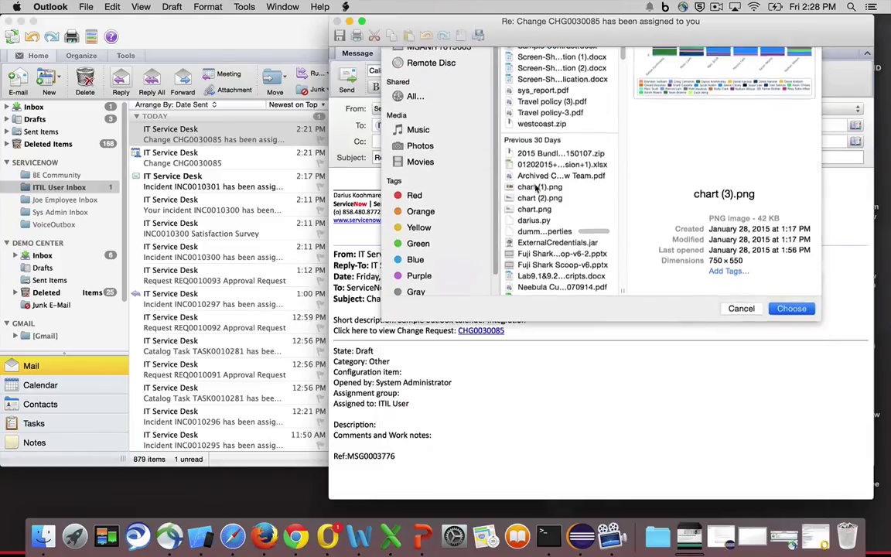
click(388, 193)
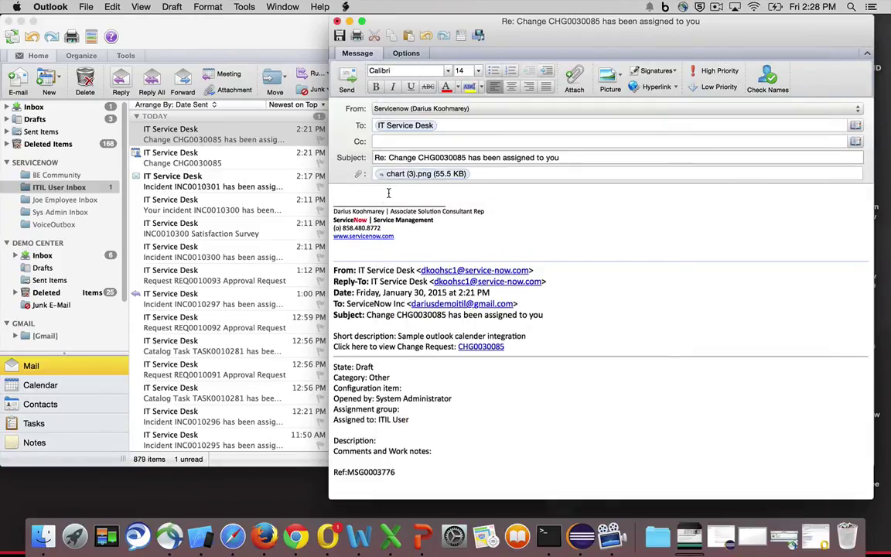
text(update)
Send the reply, then start a new incident for the demo caller titled 'survey sample email'
click(347, 80)
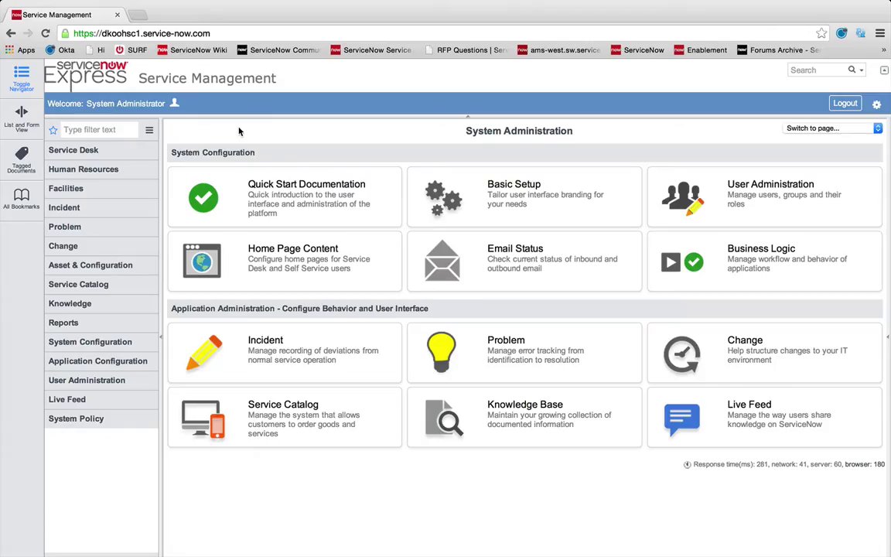
click(113, 131)
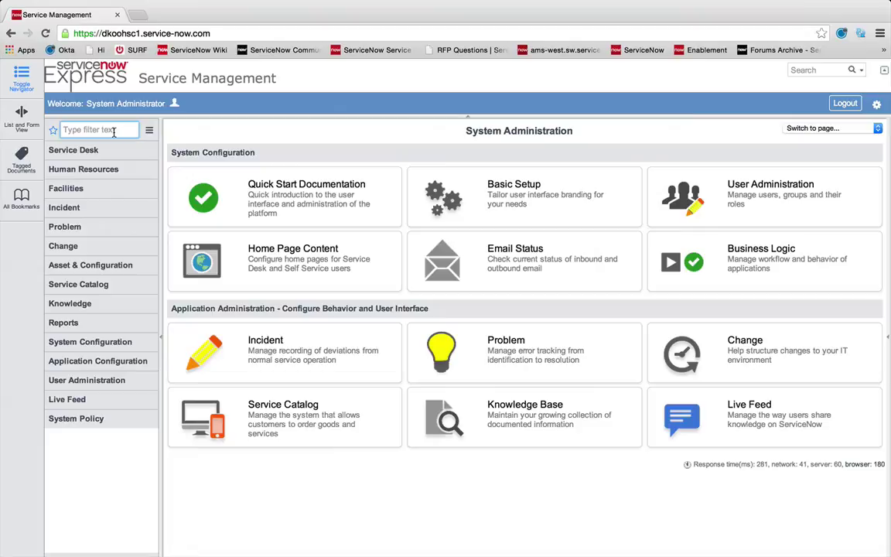
text(inc)
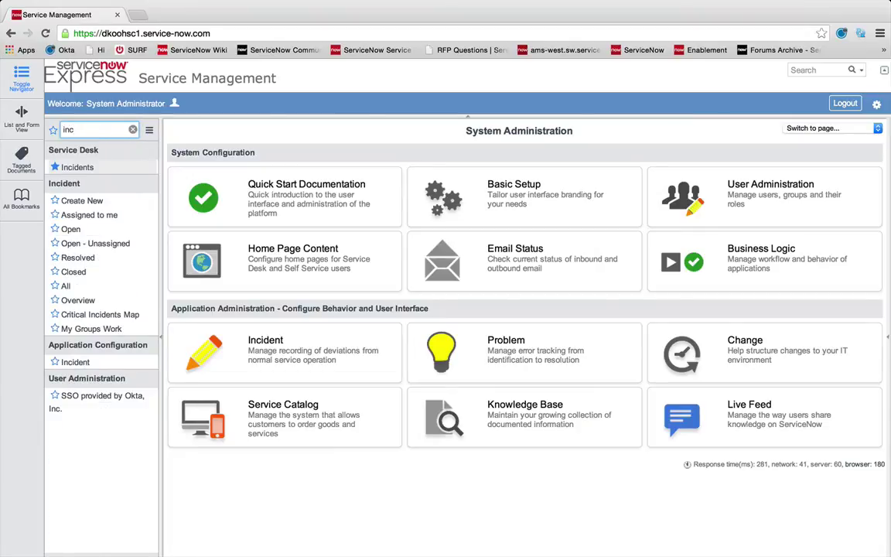
click(91, 201)
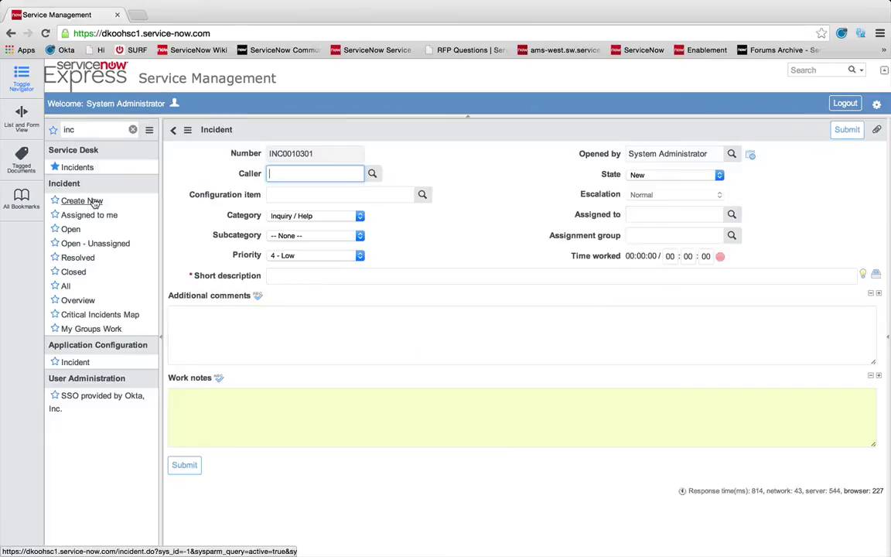
click(352, 172)
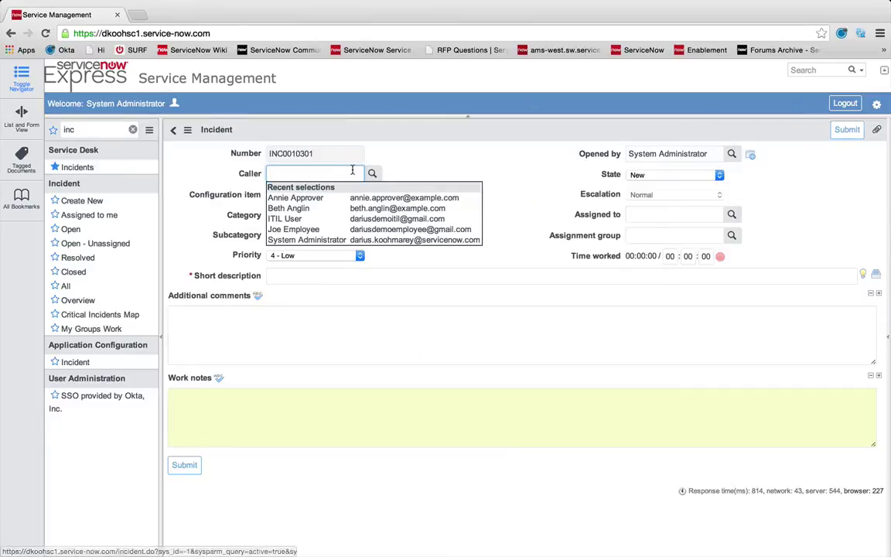
click(303, 230)
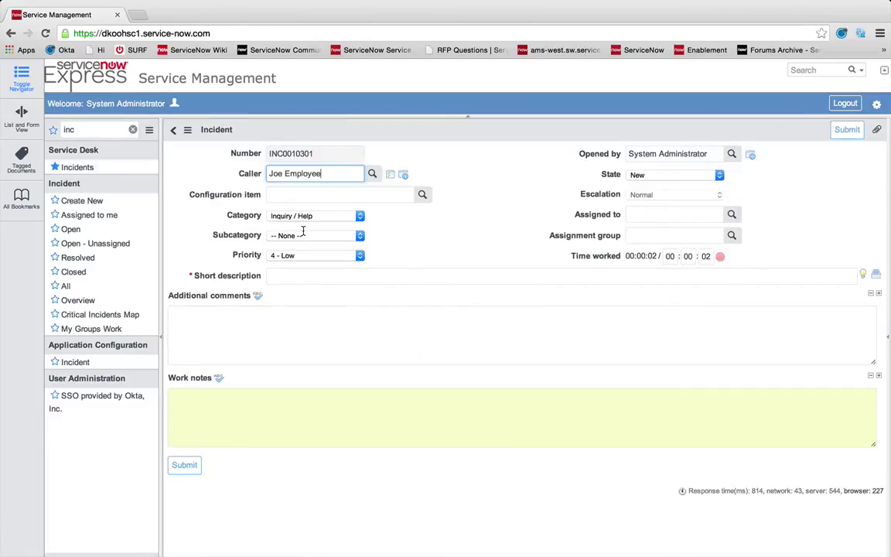
click(298, 275)
text(survey sam)
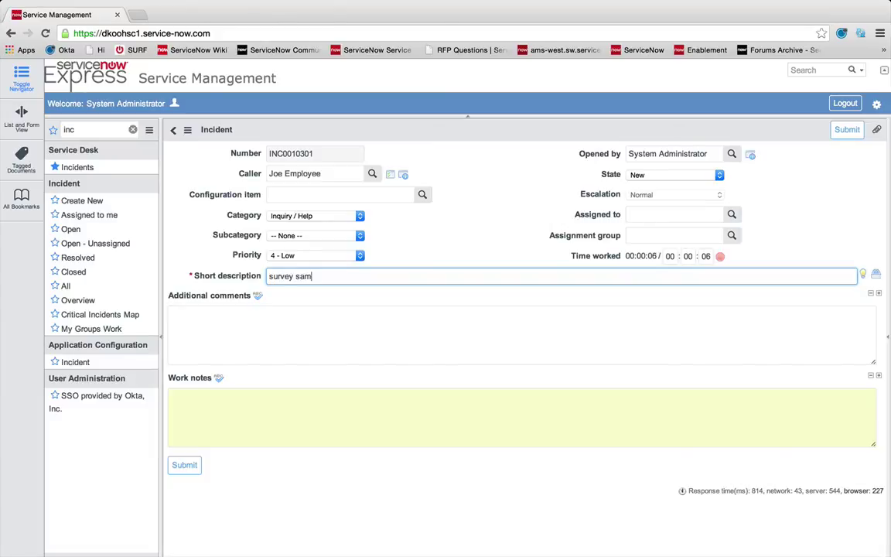
text(ple email)
Save the new incident, then set its State to Closed and save again
right_click(469, 129)
click(483, 133)
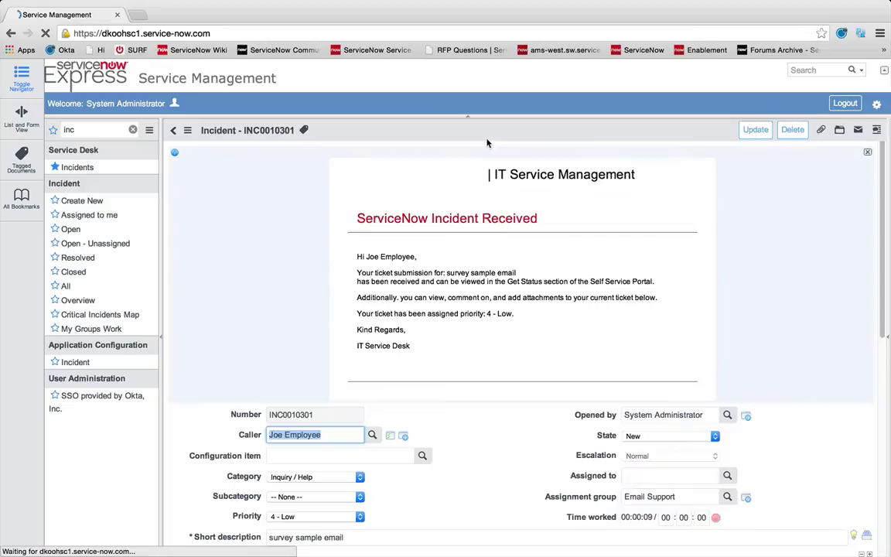
click(869, 154)
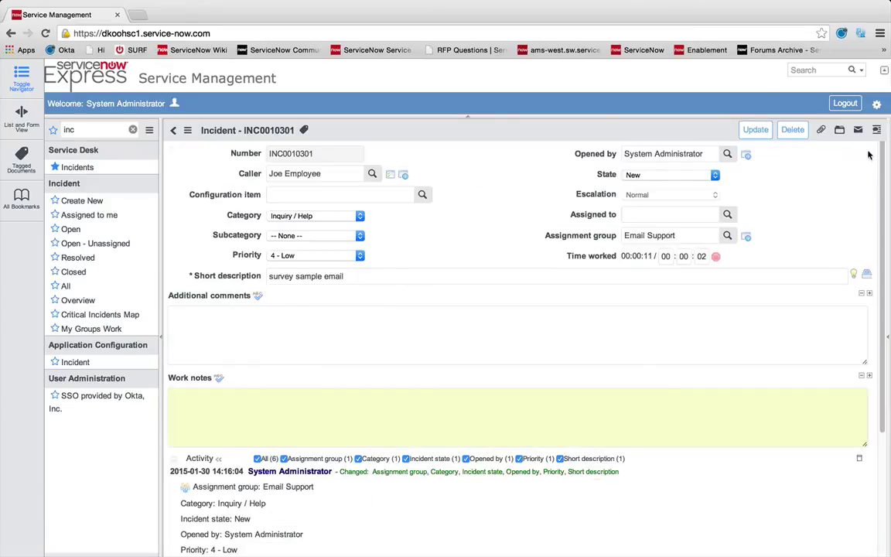
click(659, 175)
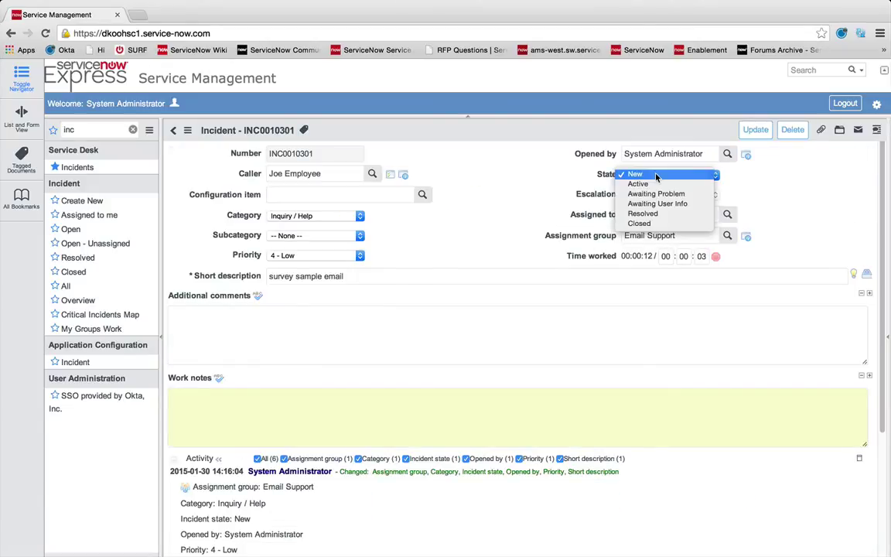
click(642, 223)
right_click(574, 132)
click(591, 135)
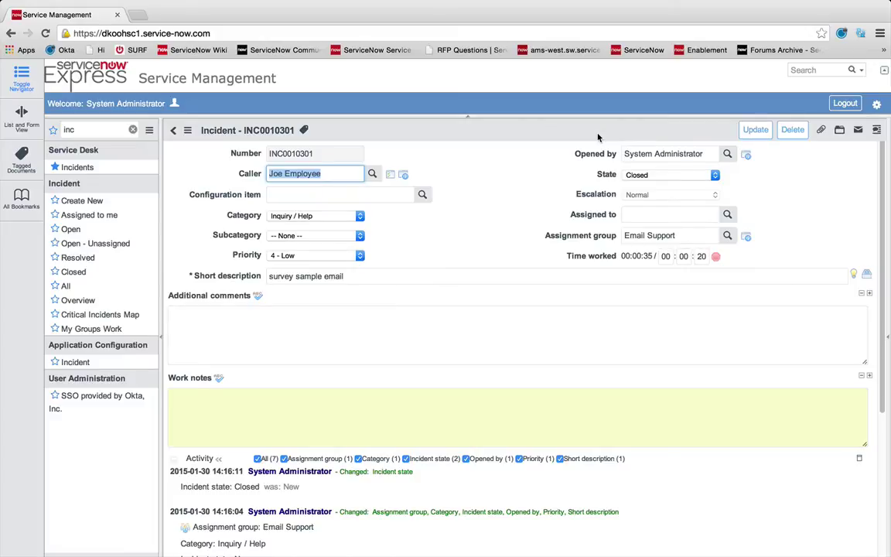
Go back to System Administration and replace the 'inc' navigator filter with 'notification'
click(78, 75)
double_click(69, 129)
key(BackSpace)
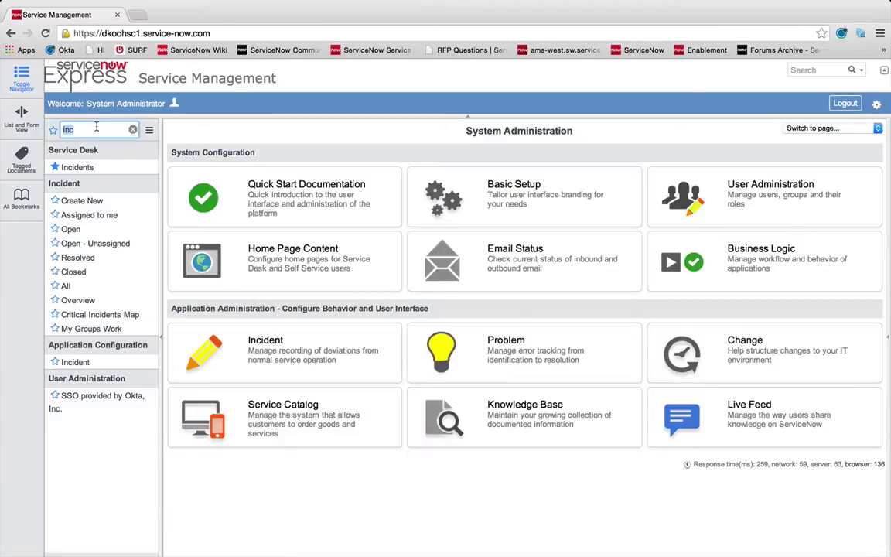
text(notifica)
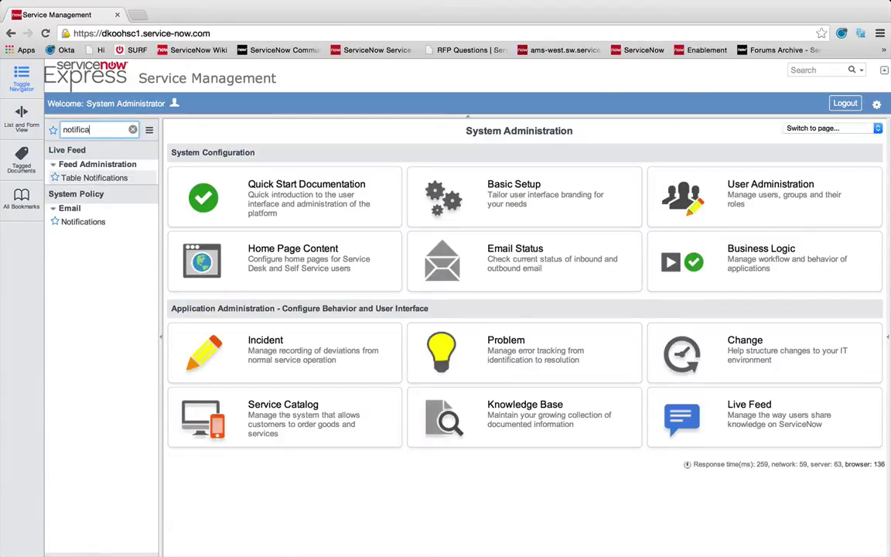
text(tion)
Open Email Notifications and filter the Name column by '*survey'
click(82, 222)
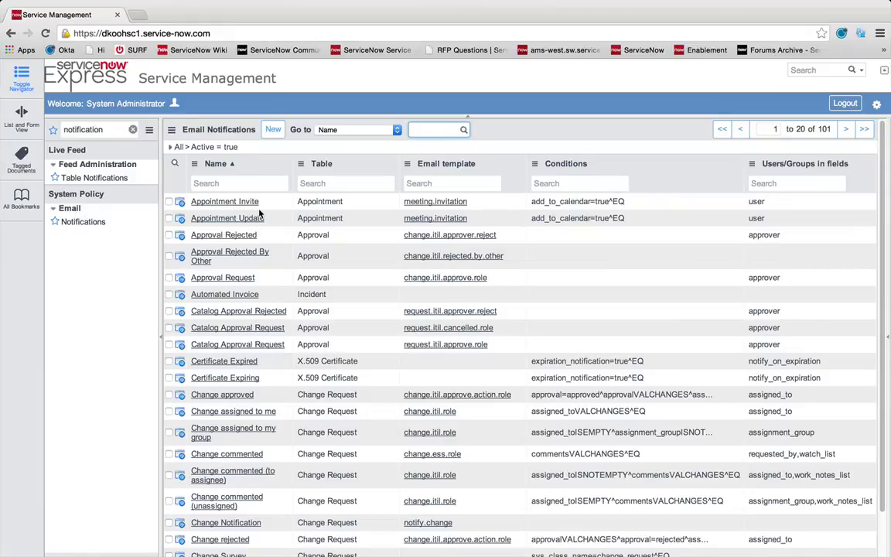
click(232, 186)
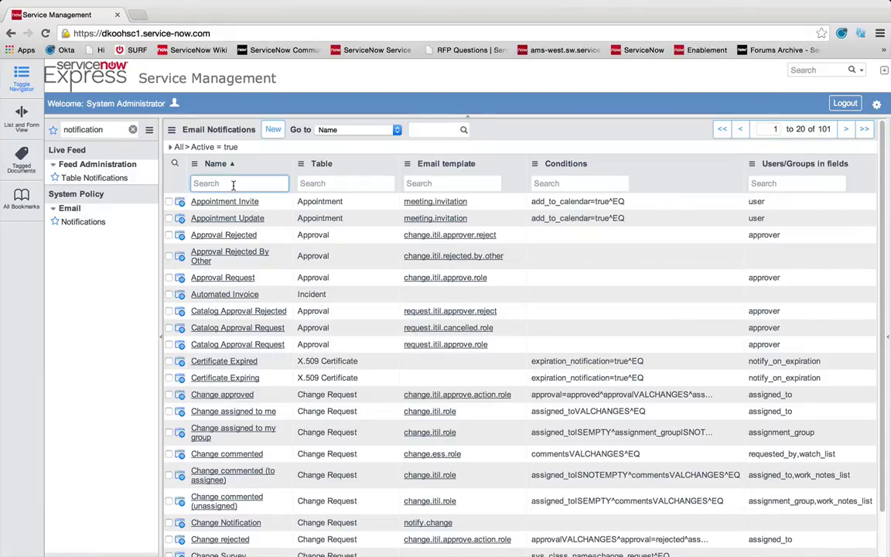
text(*survey)
key(Return)
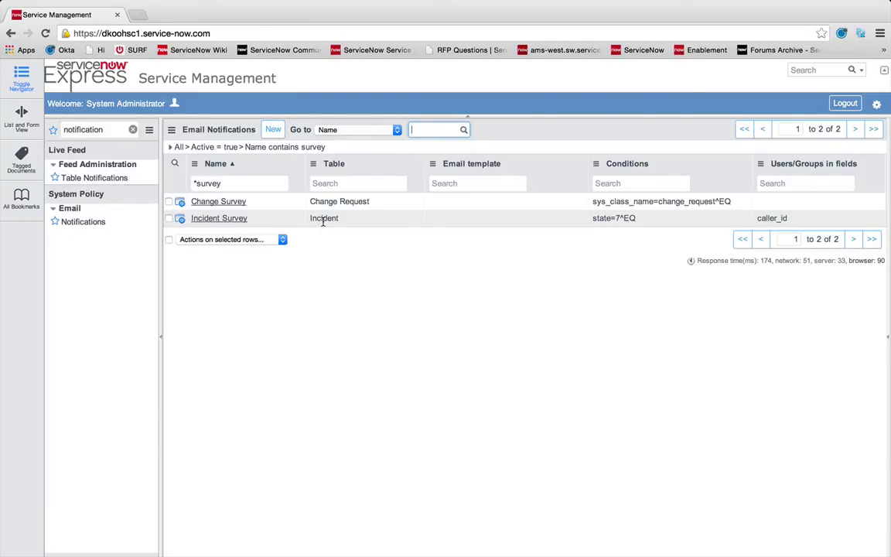
Try a Problem table filter, clear it, and open the Incident Survey notification
click(332, 184)
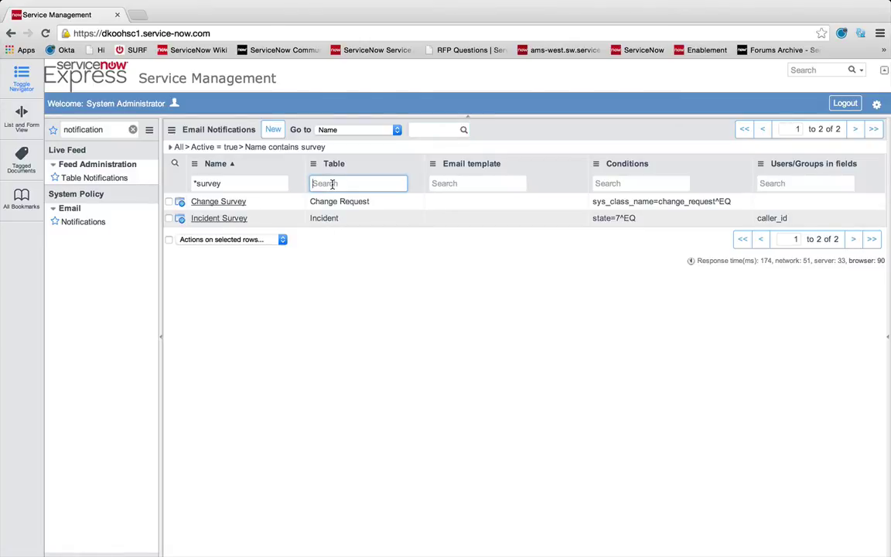
text(Problem)
double_click(336, 184)
key(BackSpace)
click(350, 274)
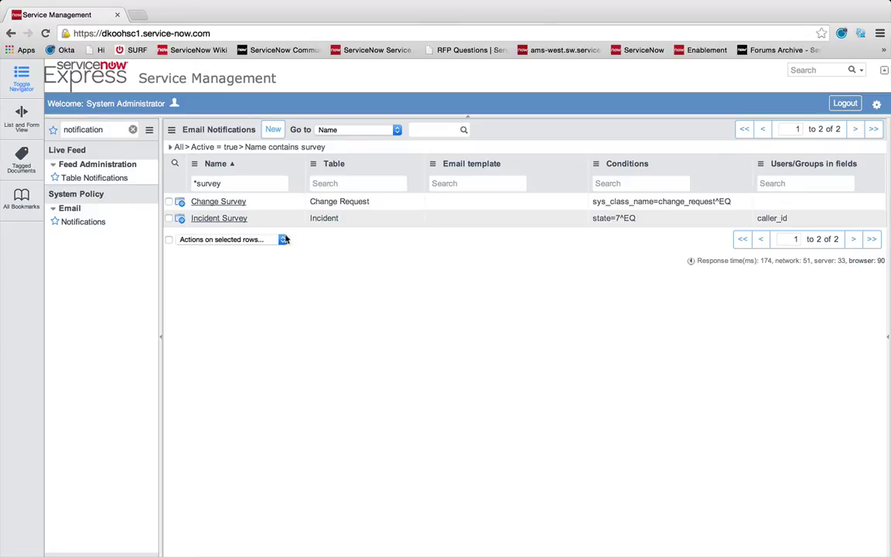
click(231, 219)
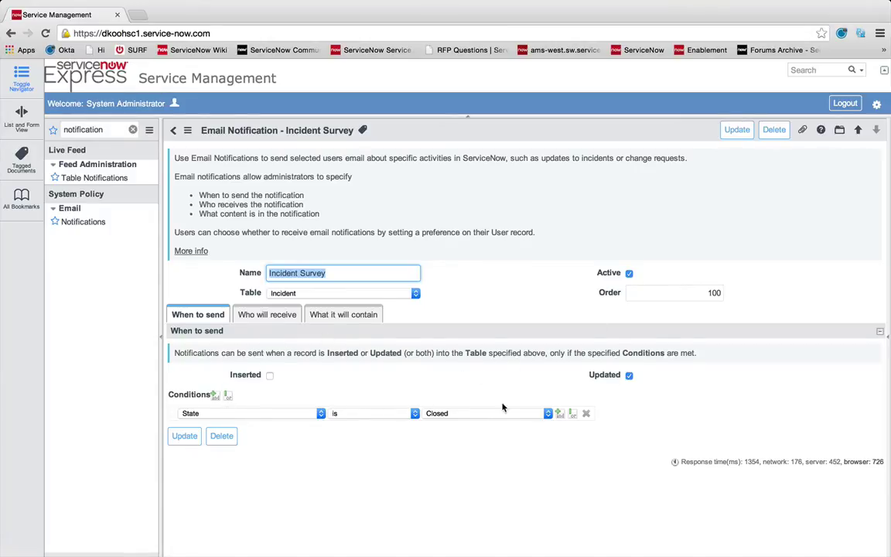
View the Incident Survey's recipients, confirming the incident's Caller receives it
click(262, 323)
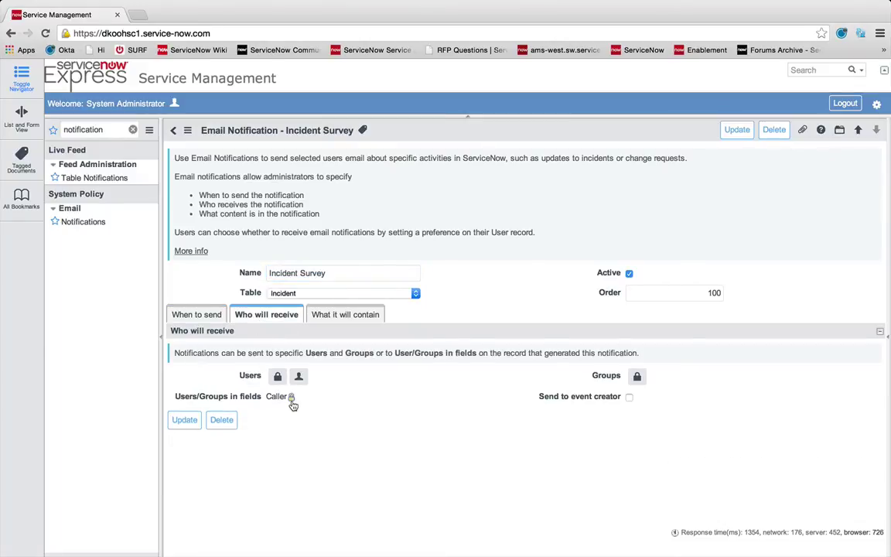
Review the survey email content: the ${number} subject placeholder, field variables and message body
click(331, 317)
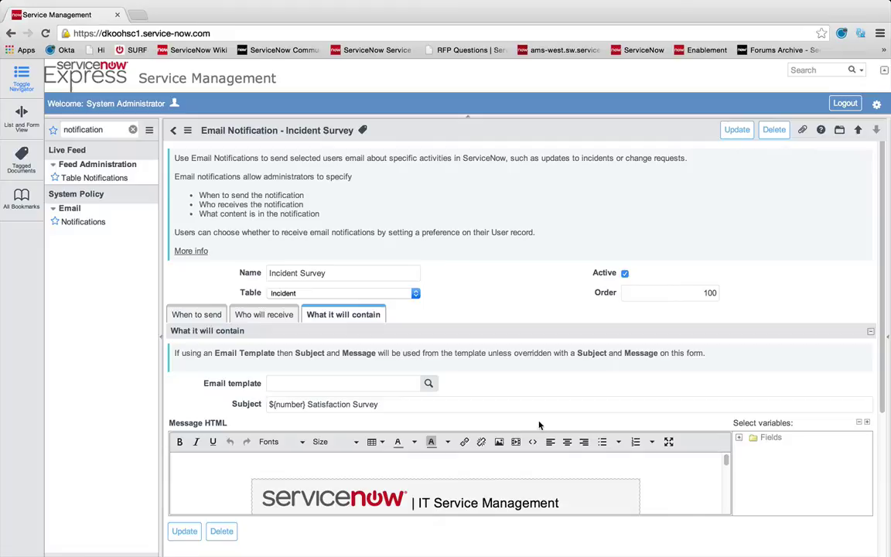
scroll(575, 418, down, 2)
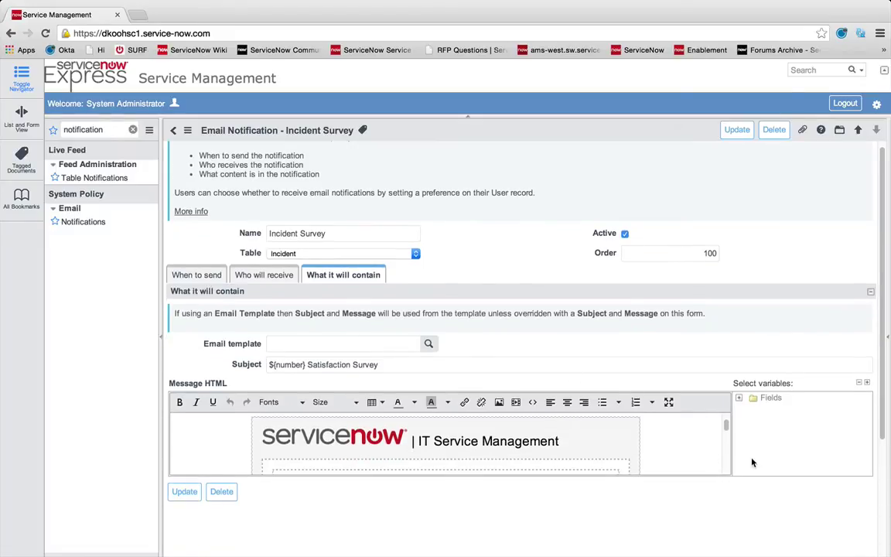
scroll(751, 462, down, 2)
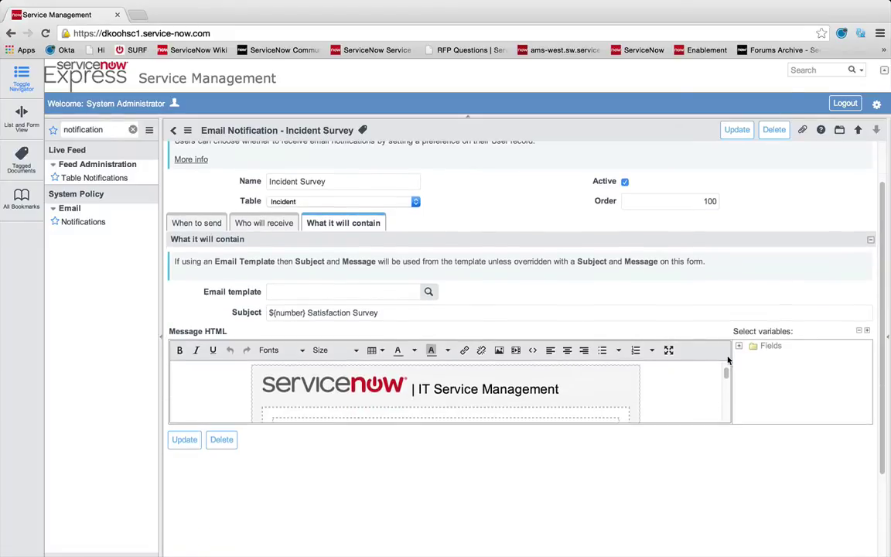
click(867, 331)
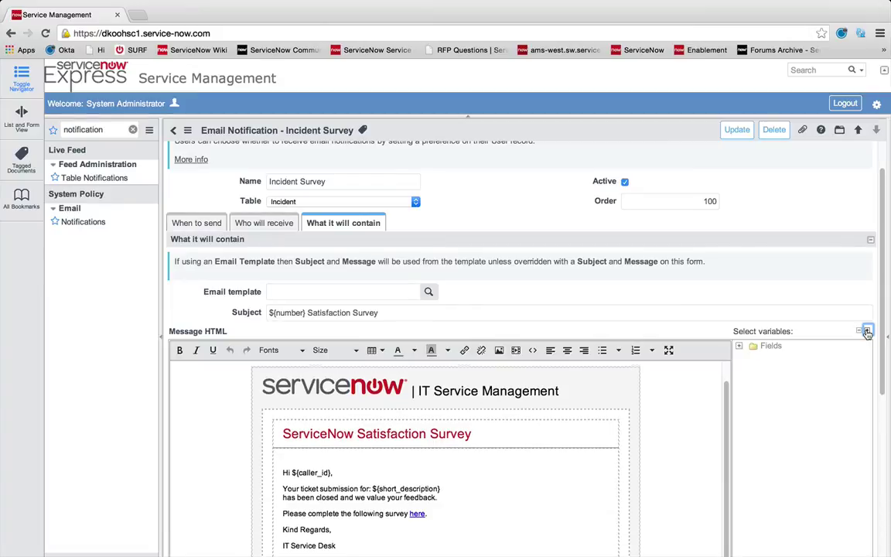
scroll(796, 318, down, 2)
scroll(733, 299, down, 1)
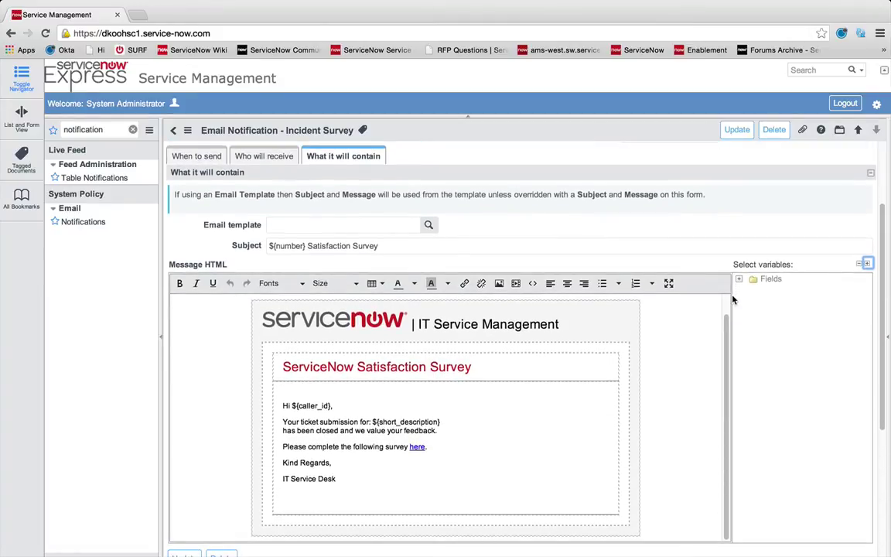
double_click(287, 245)
drag(286, 245, 270, 246)
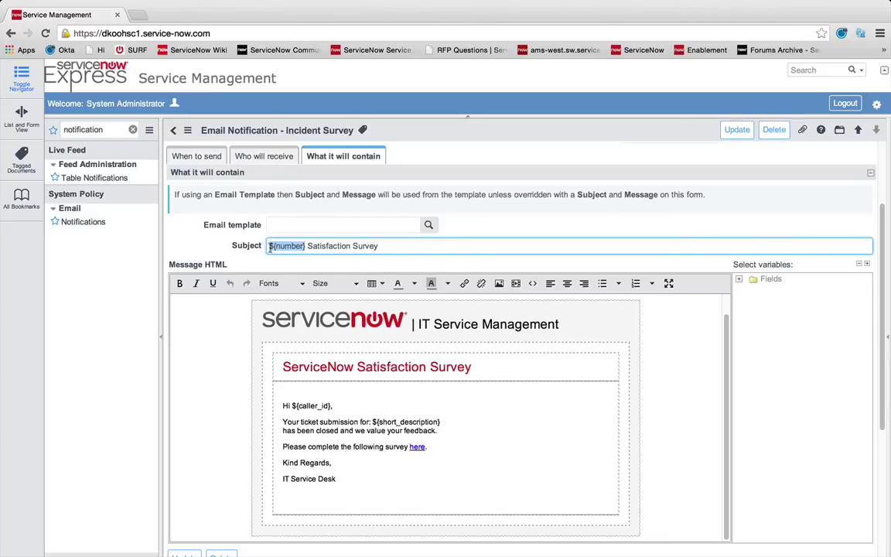
click(740, 278)
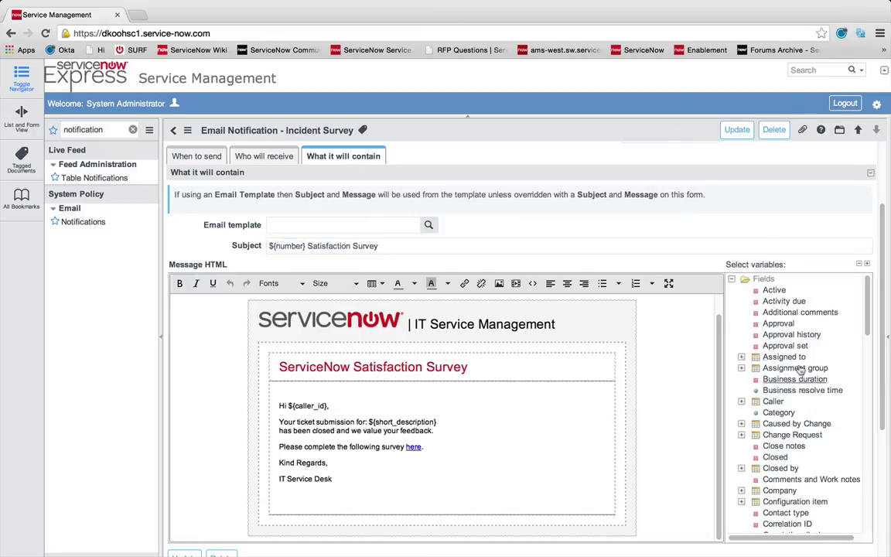
click(306, 405)
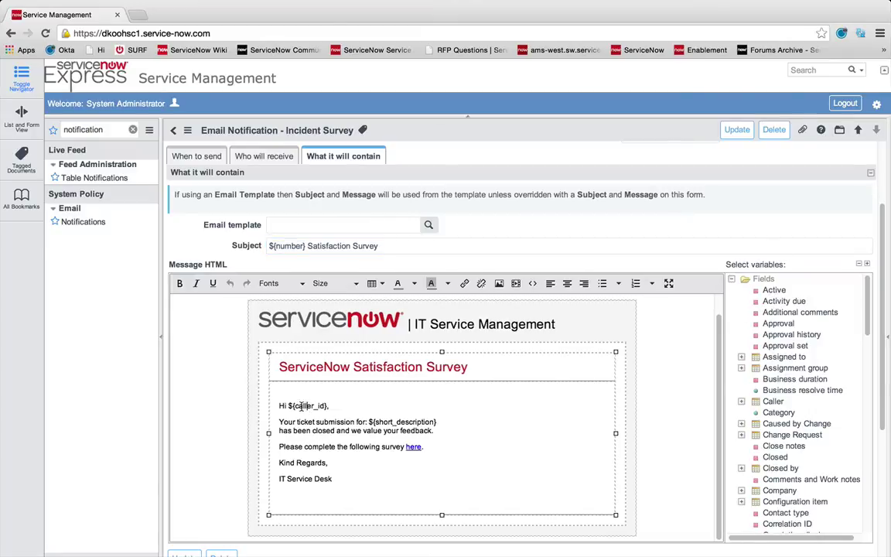
Copy the survey link address, then leave the form discarding changes and switch to Outlook
right_click(409, 446)
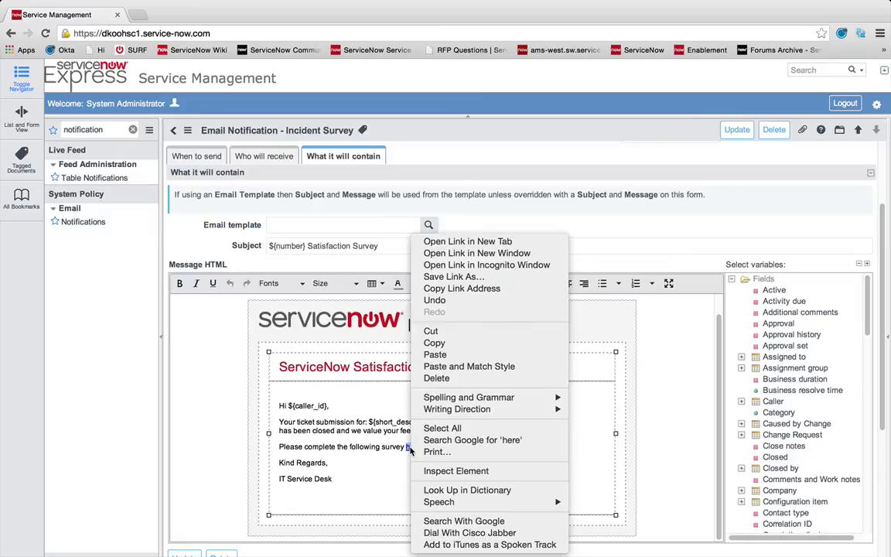
click(464, 289)
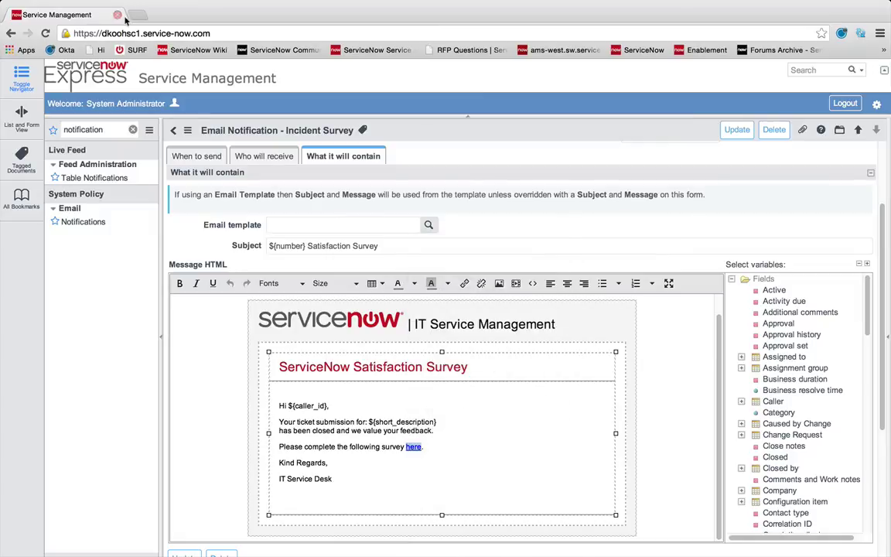
click(80, 222)
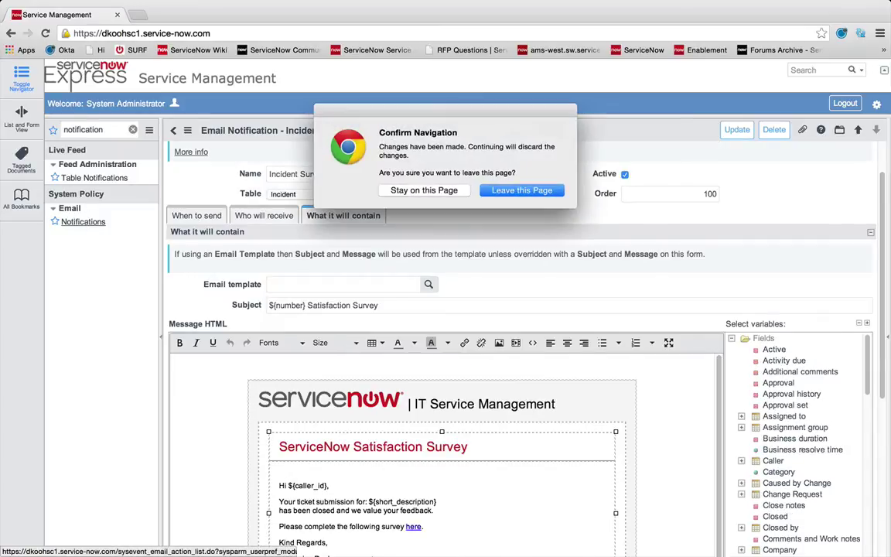
click(509, 190)
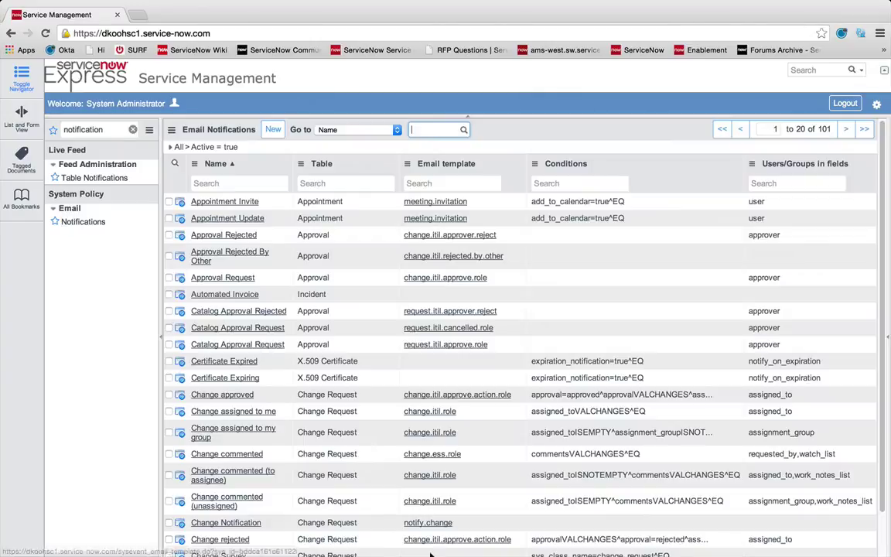
mouse_move(419, 550)
click(328, 540)
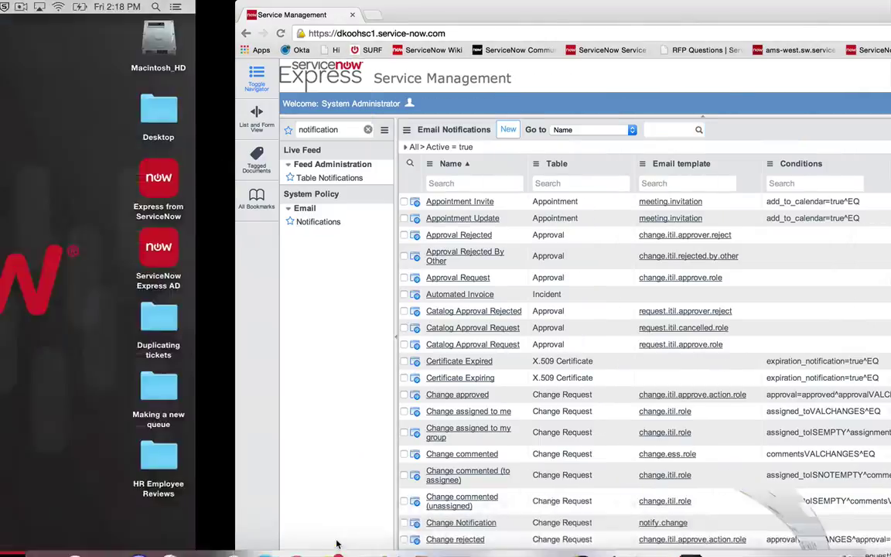
Open the INC0010301 Satisfaction Survey email in the employee inbox, load its pictures, and follow the survey link
click(67, 199)
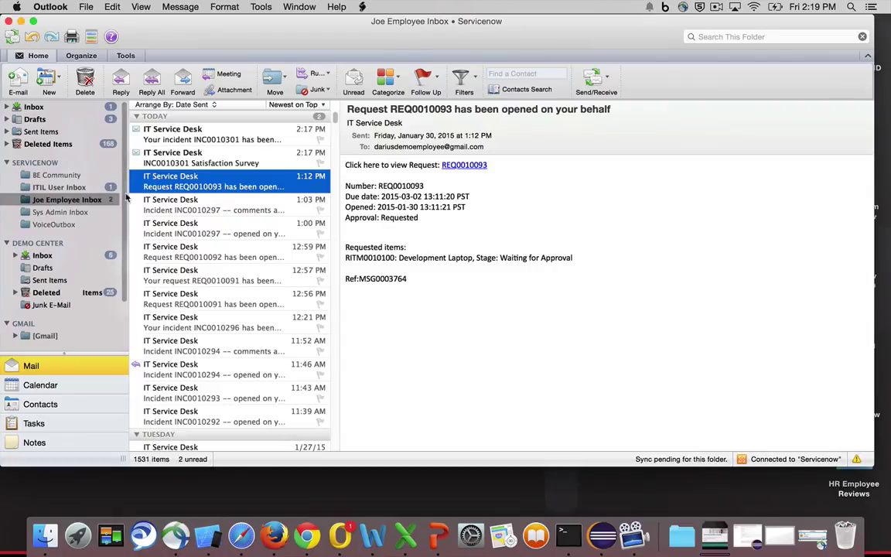
click(166, 158)
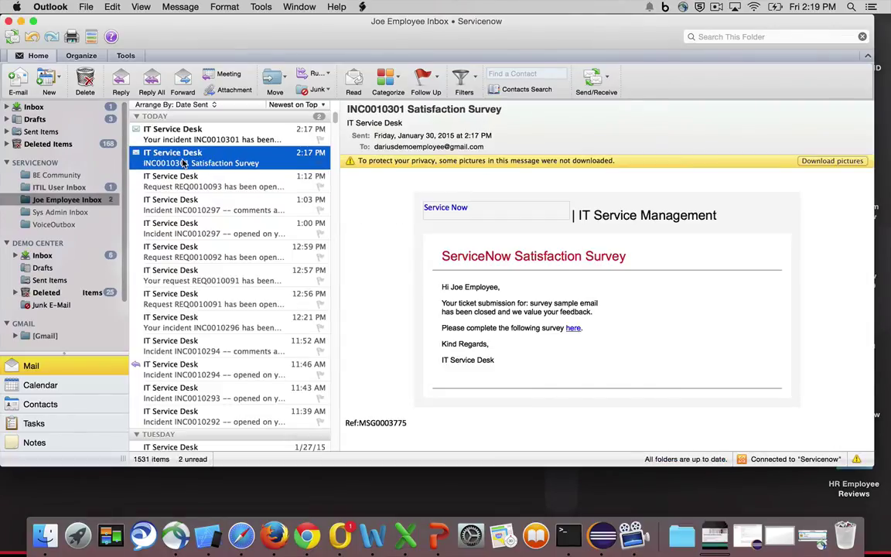
click(809, 160)
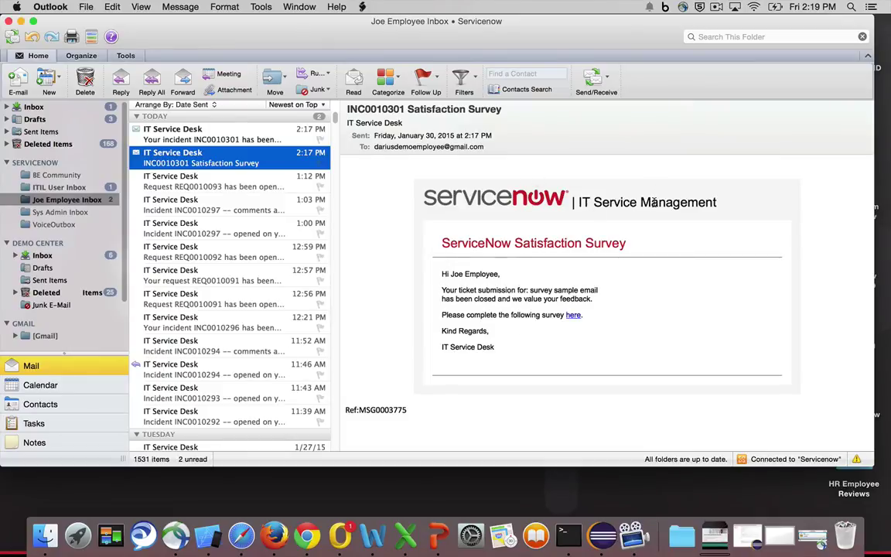
click(495, 271)
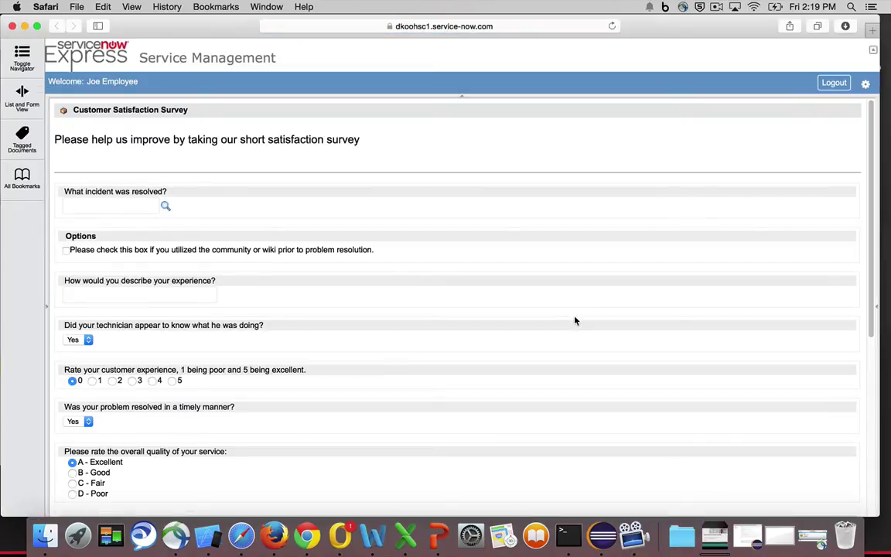
Try the survey's incident lookup field and scroll to Submit, then return to the Self Service home page
click(94, 202)
click(248, 206)
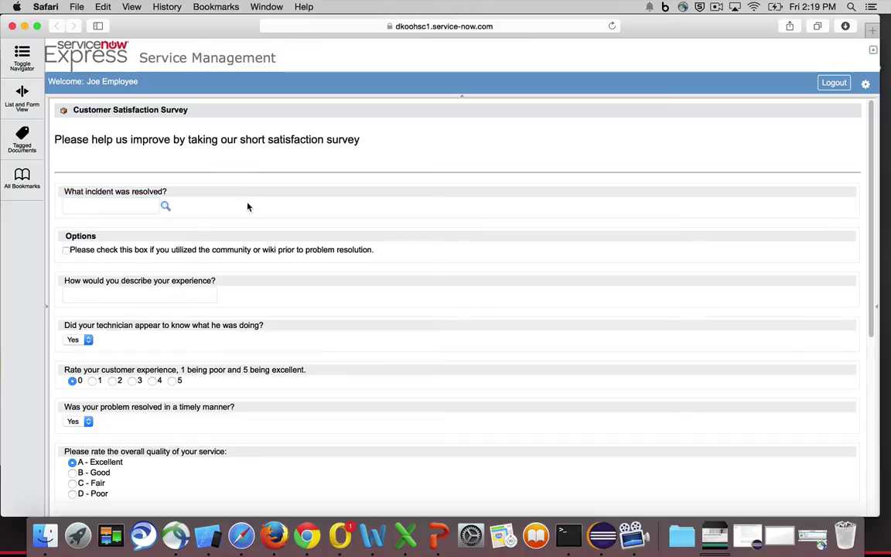
scroll(248, 207, down, 5)
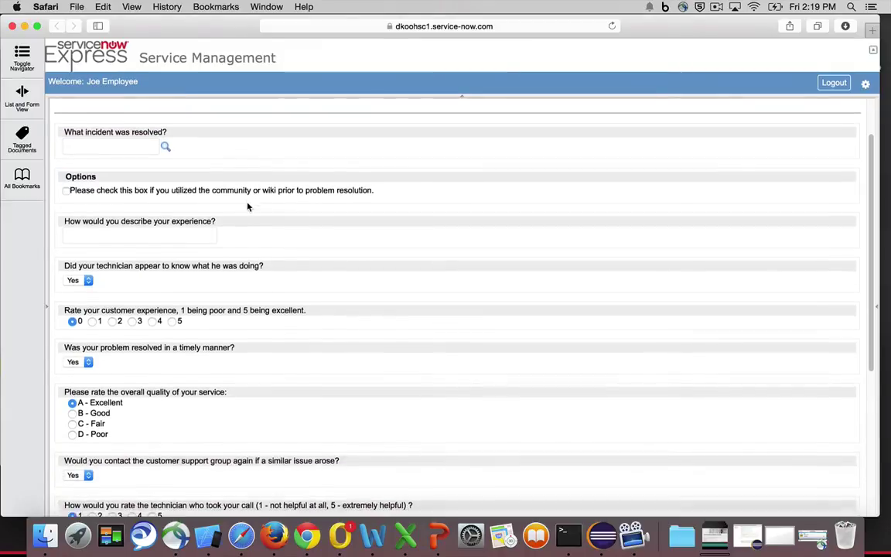
scroll(115, 233, down, 4)
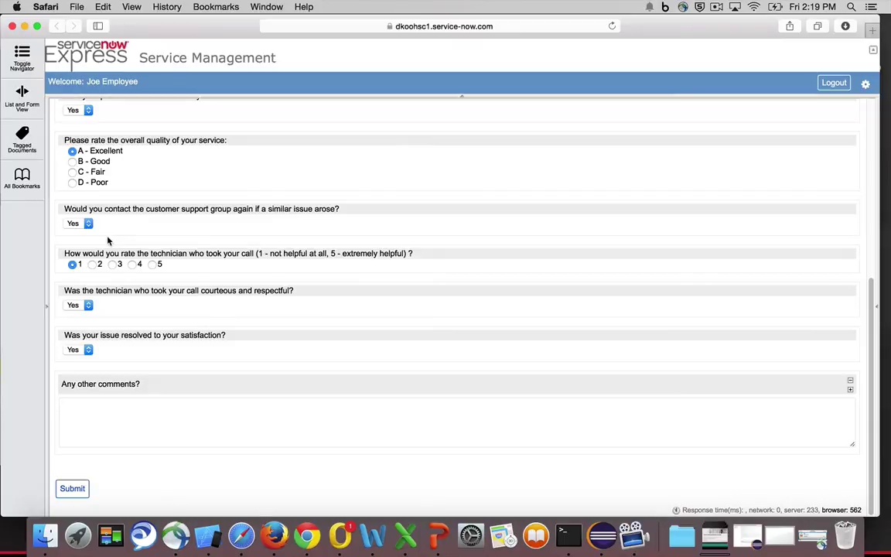
scroll(176, 339, up, 10)
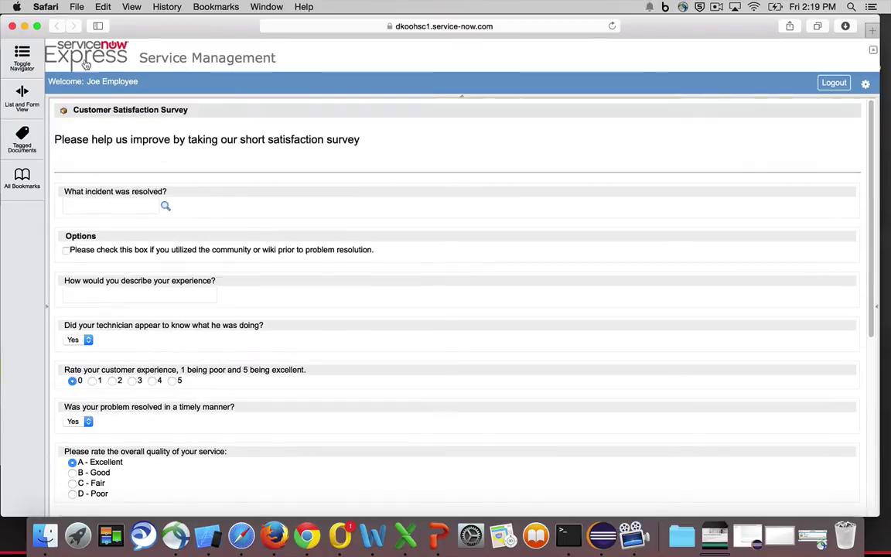
click(86, 61)
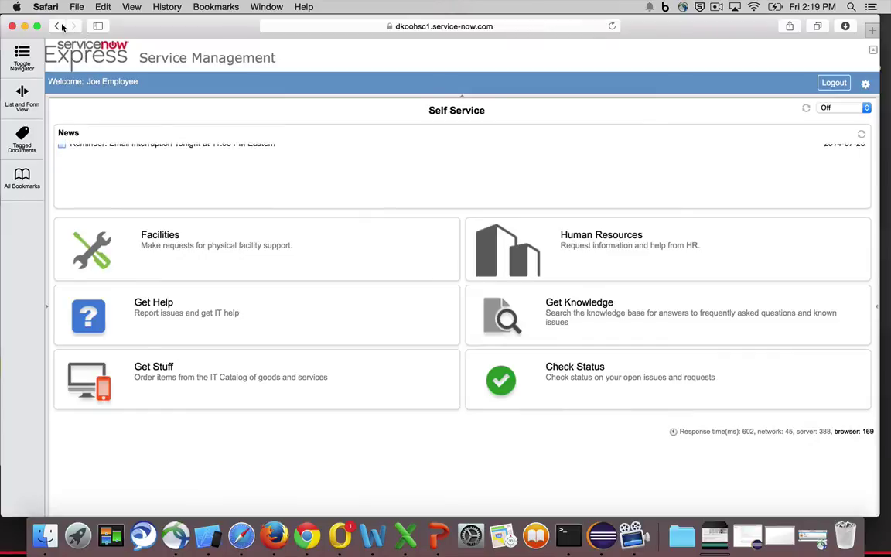
Close the survey browser window and minimize Outlook to get back to the administrator's browser session
click(12, 28)
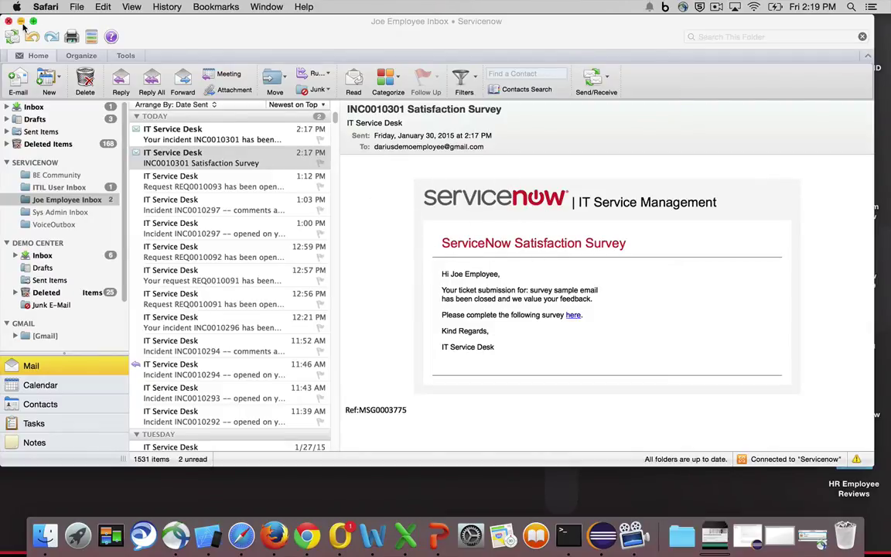
click(20, 21)
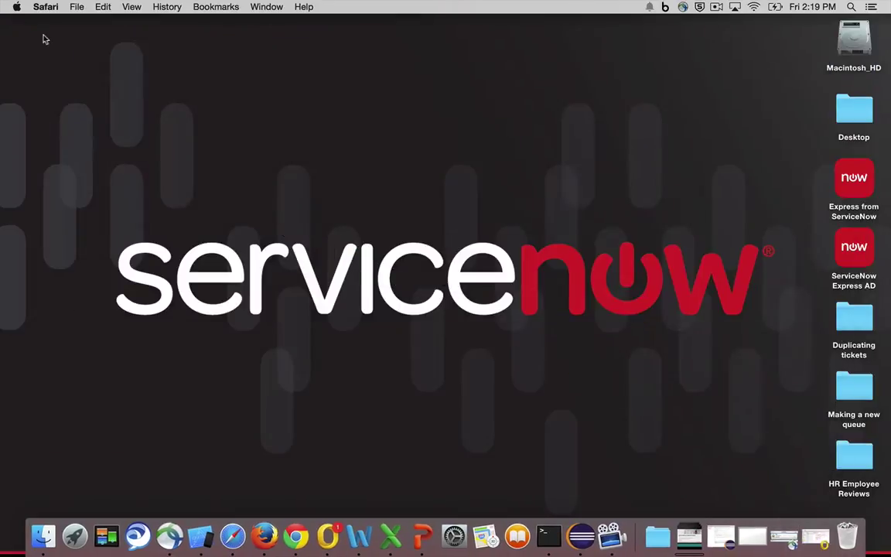
click(294, 534)
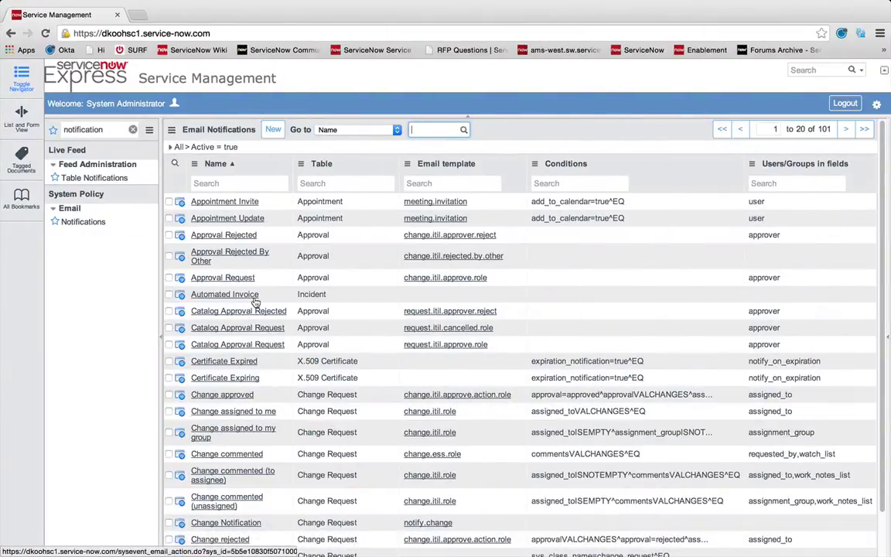
Filter the navigator for 'change' and choose Change > Create New
click(109, 130)
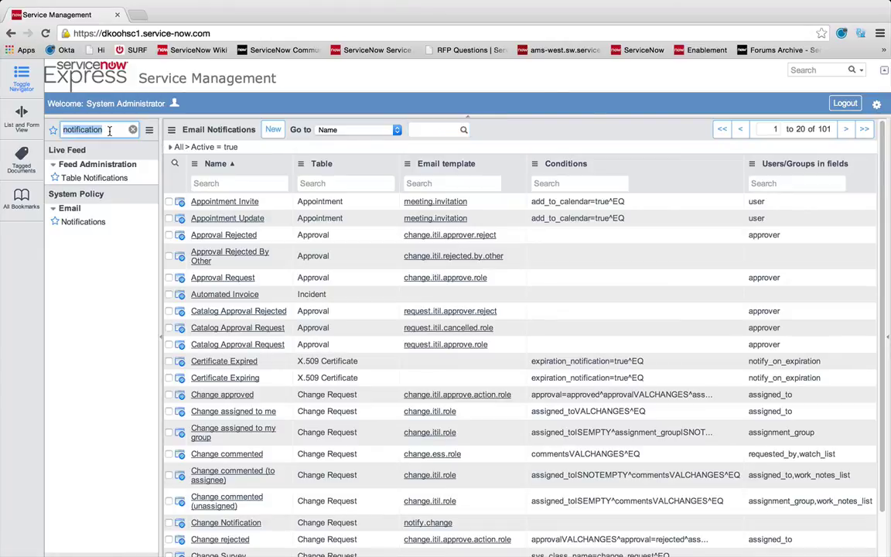
text(change)
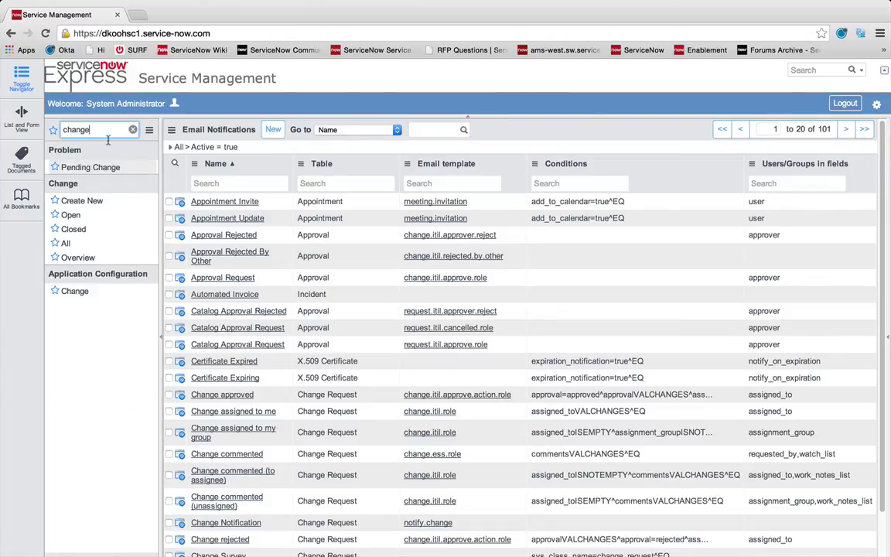
click(85, 202)
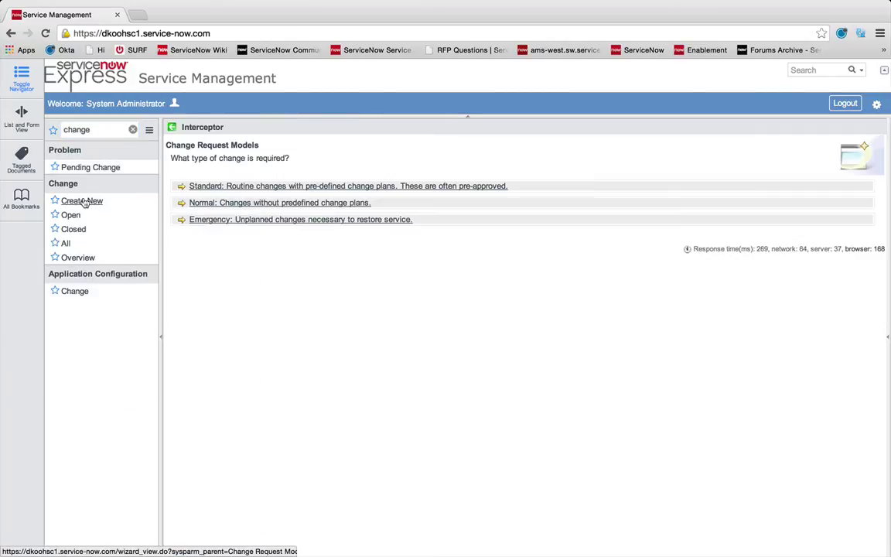
Create a Normal change assigned to ITIL User with short description 'Sample outlook calender integration'
click(258, 203)
click(637, 234)
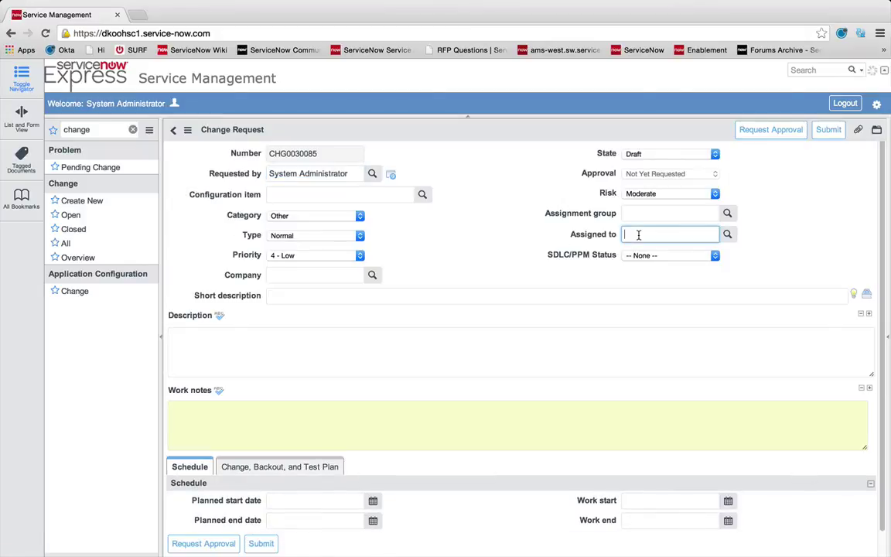
text(it)
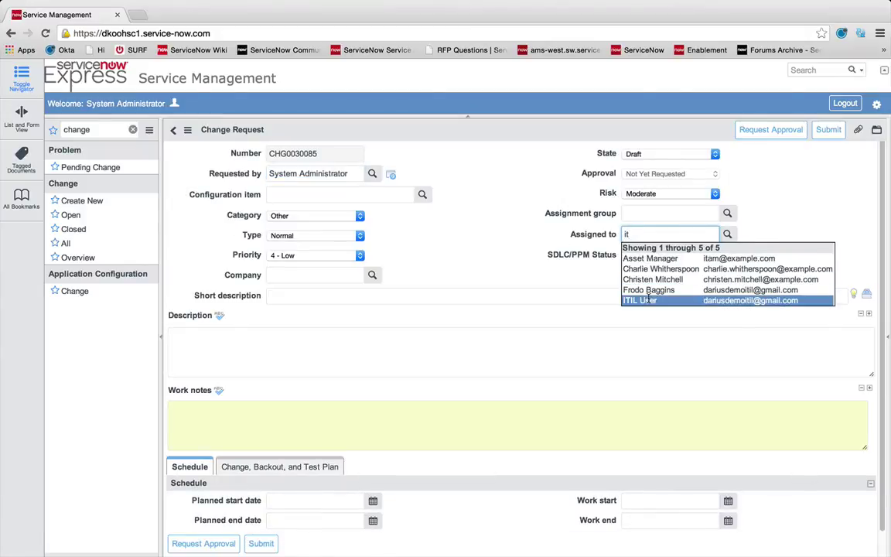
click(648, 300)
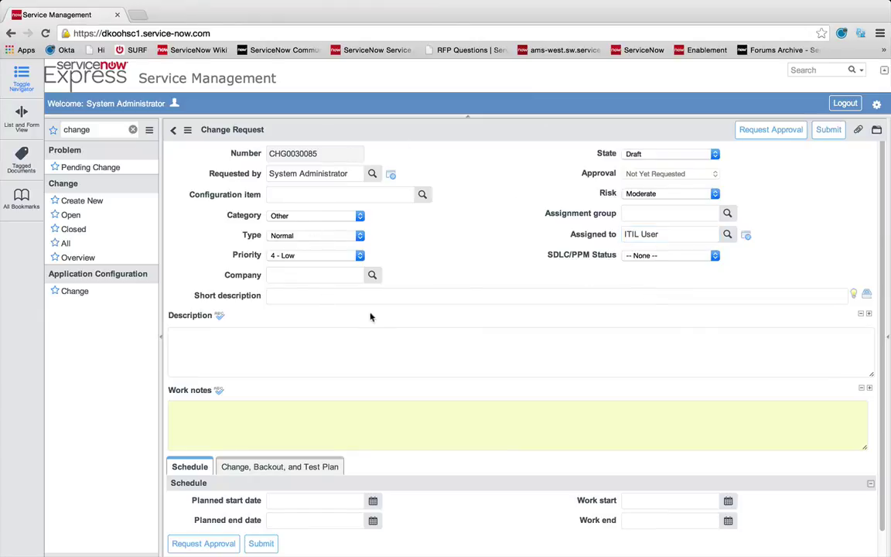
scroll(403, 314, down, 1)
scroll(409, 318, down, 1)
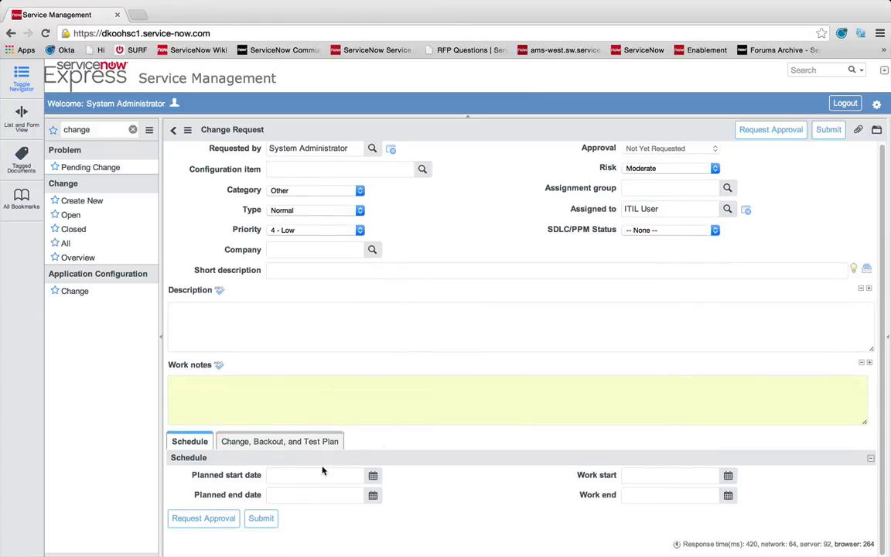
click(283, 269)
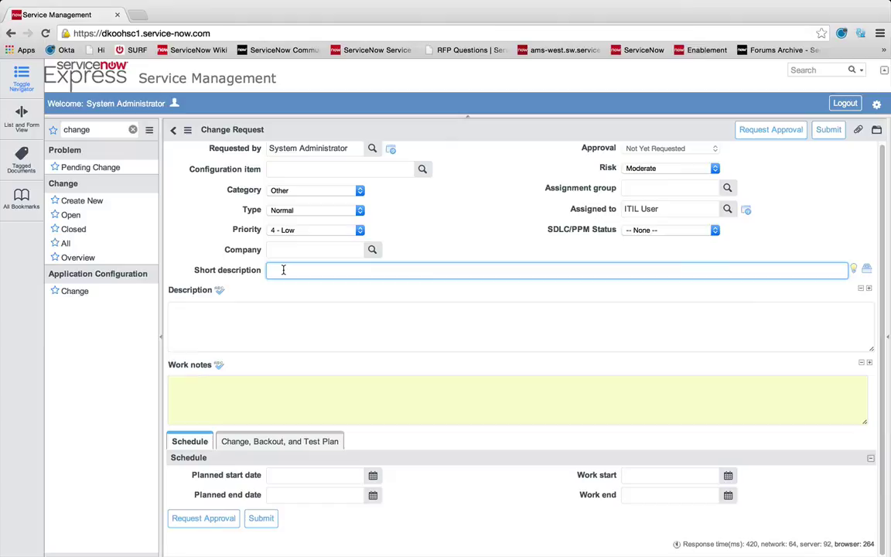
text(Sample outlook calender integration)
click(337, 324)
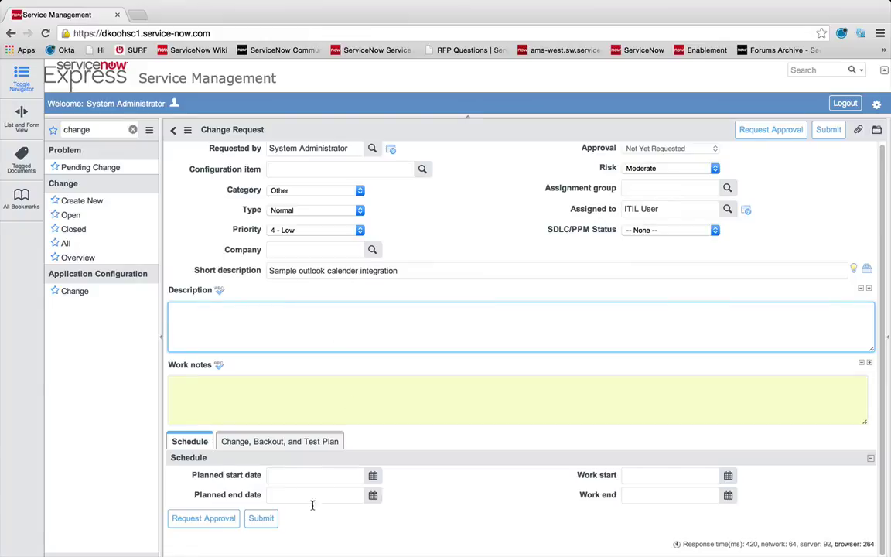
click(348, 475)
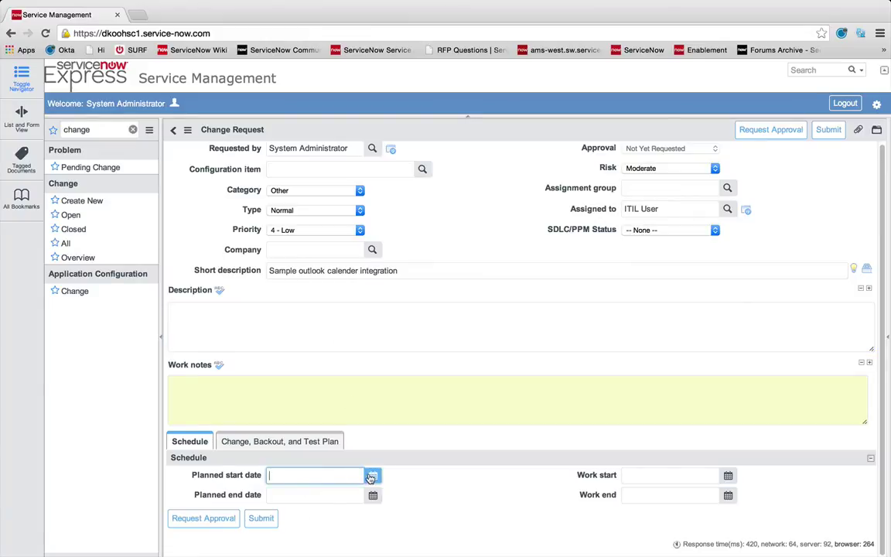
click(373, 475)
click(339, 438)
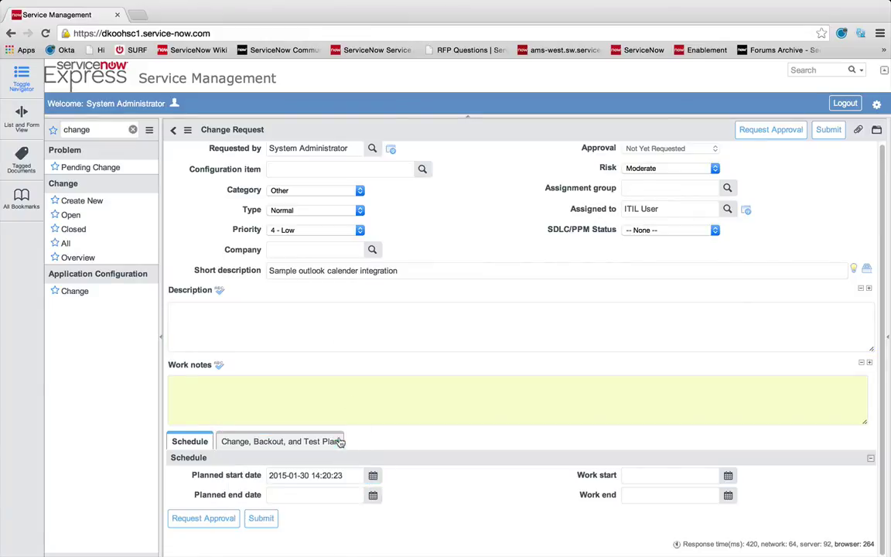
click(373, 494)
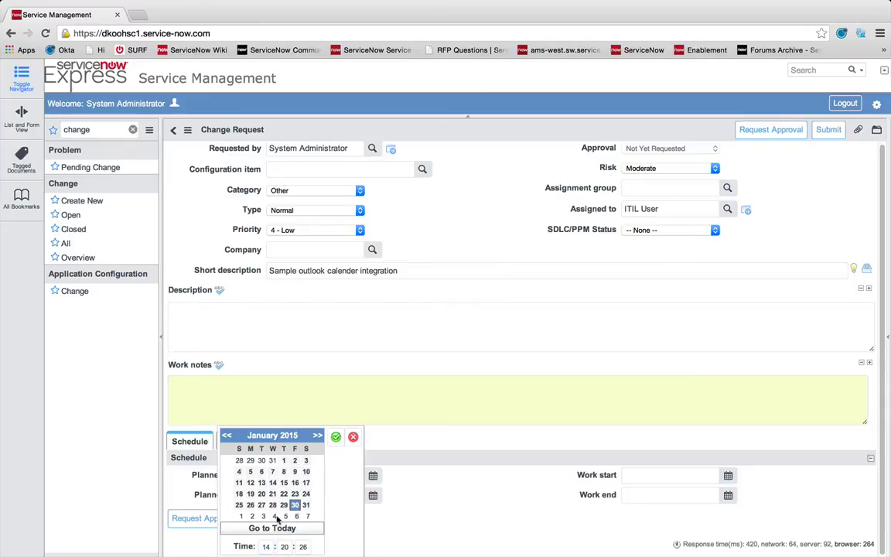
click(273, 517)
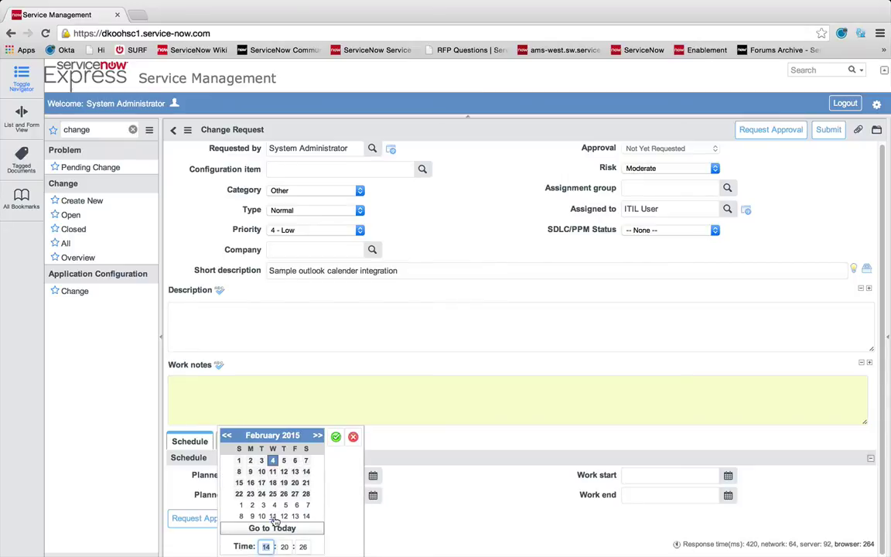
click(336, 436)
scroll(472, 485, up, 1)
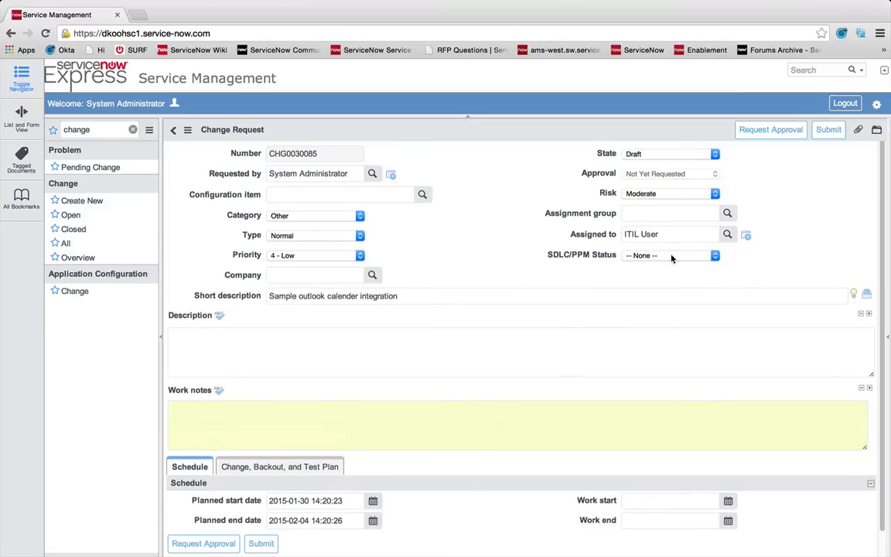
Submit change request CHG0030085 and clear the old navigator filter text
click(826, 130)
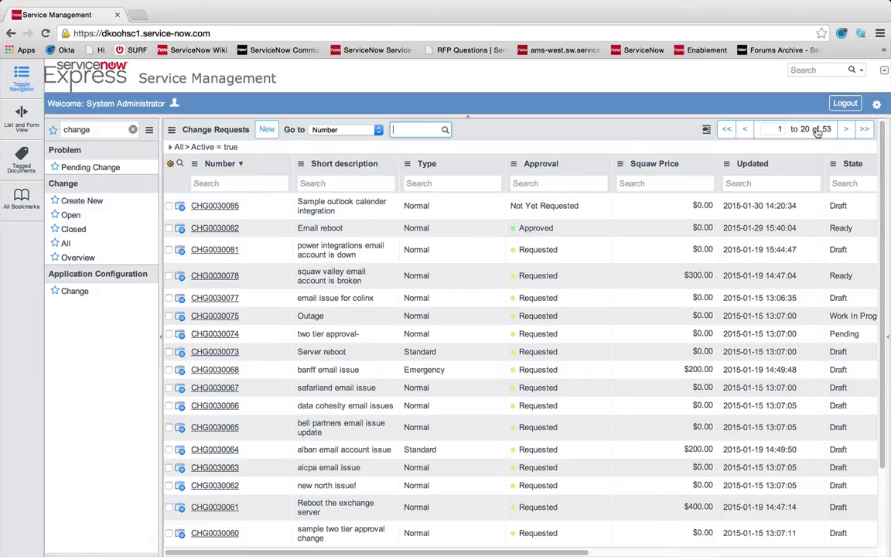
double_click(75, 129)
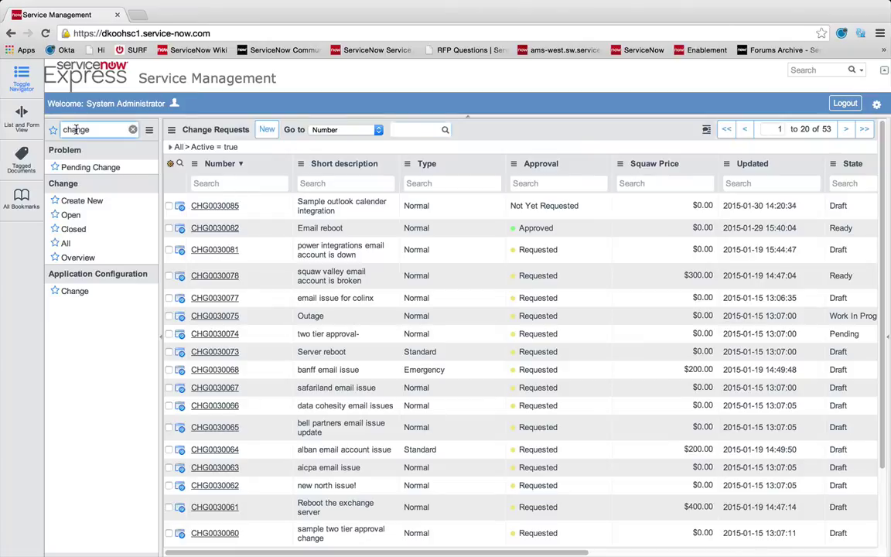
text(n)
key(BackSpace)
Open Email Notifications via 'noti' and filter to *Change tables sent to assigned_to
text(noti)
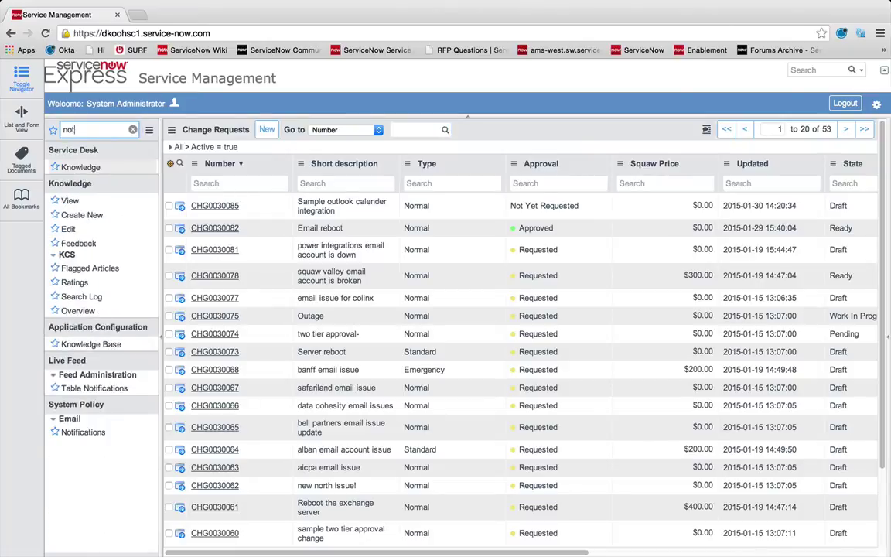
click(74, 222)
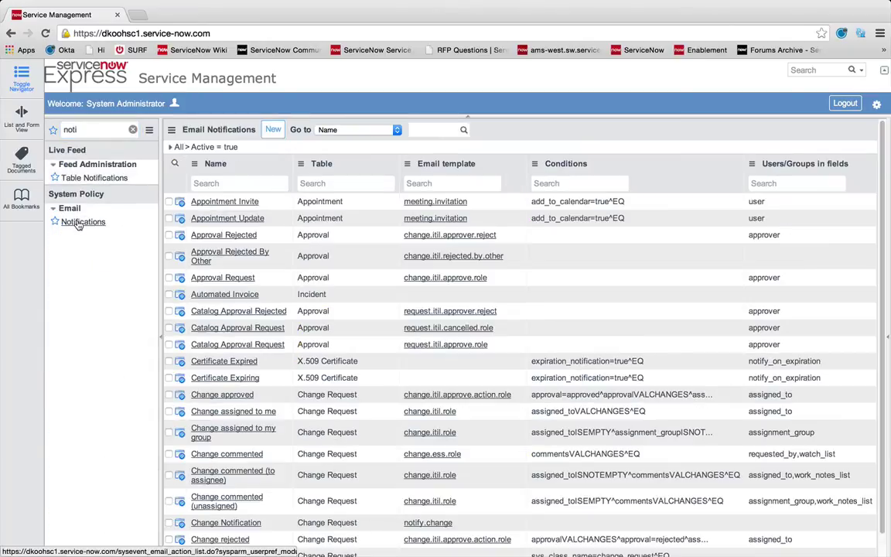
click(347, 183)
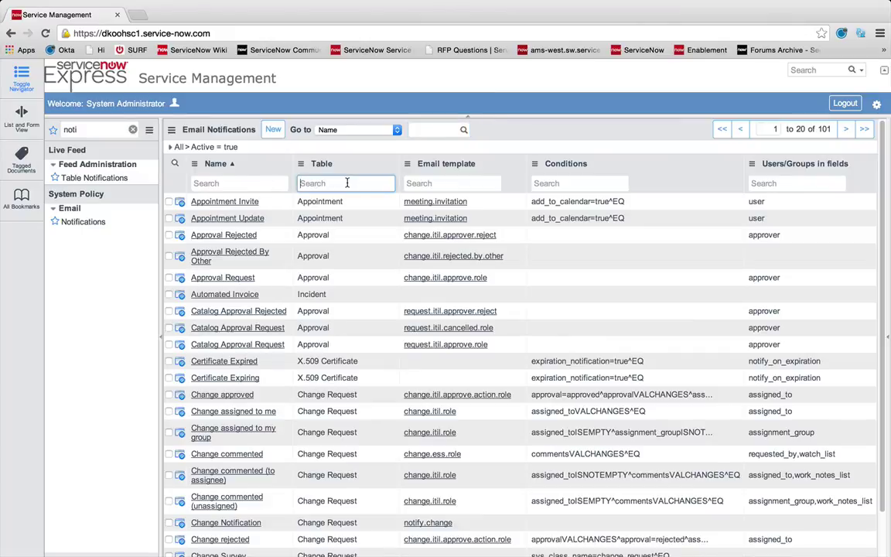
text(*Change)
key(Return)
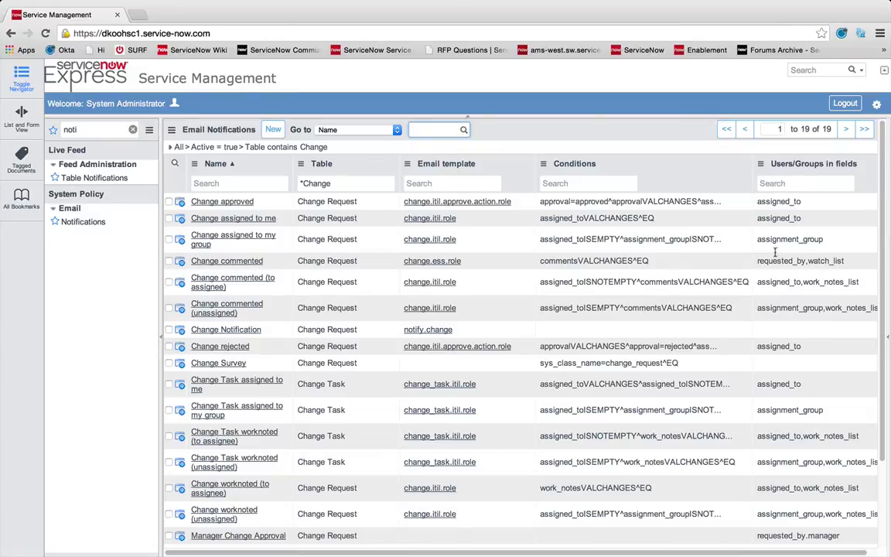
right_click(773, 202)
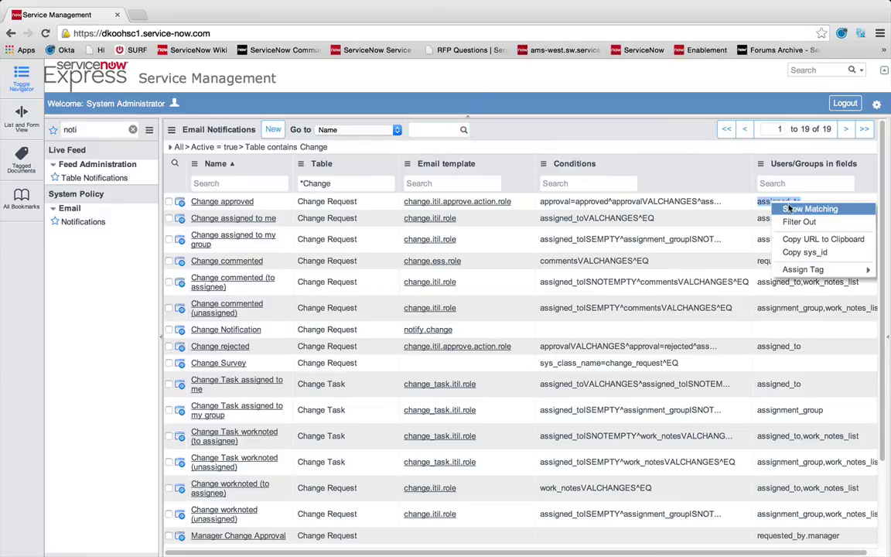
click(789, 209)
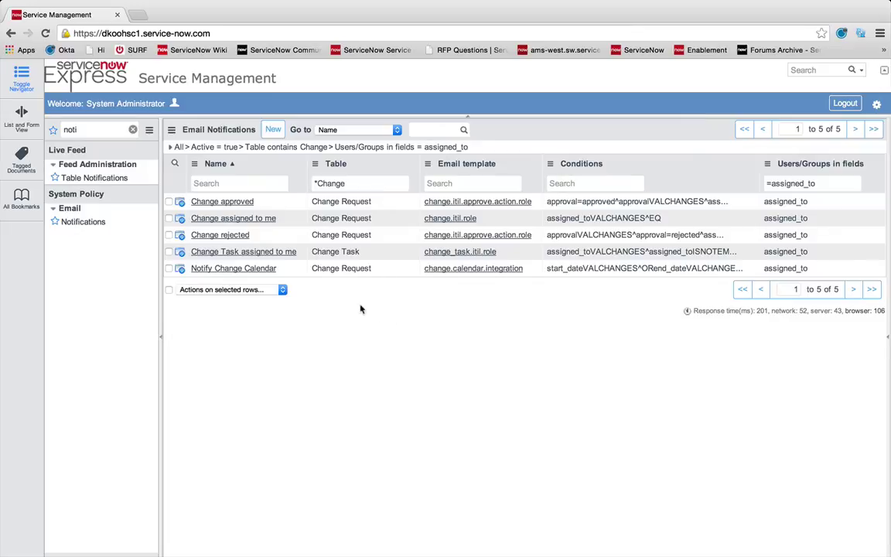
Open Notify Change Calendar and review its send conditions, recipients, and change.calendar.integration email template
click(226, 269)
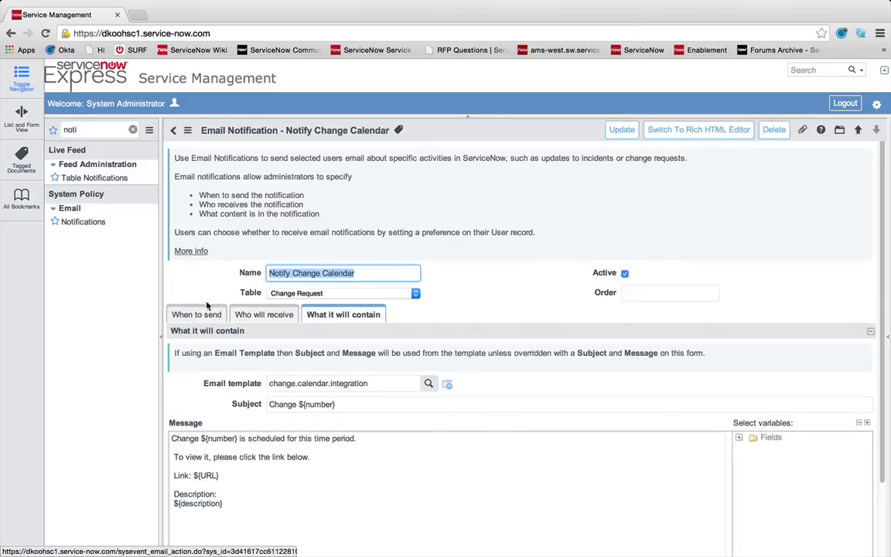
click(202, 315)
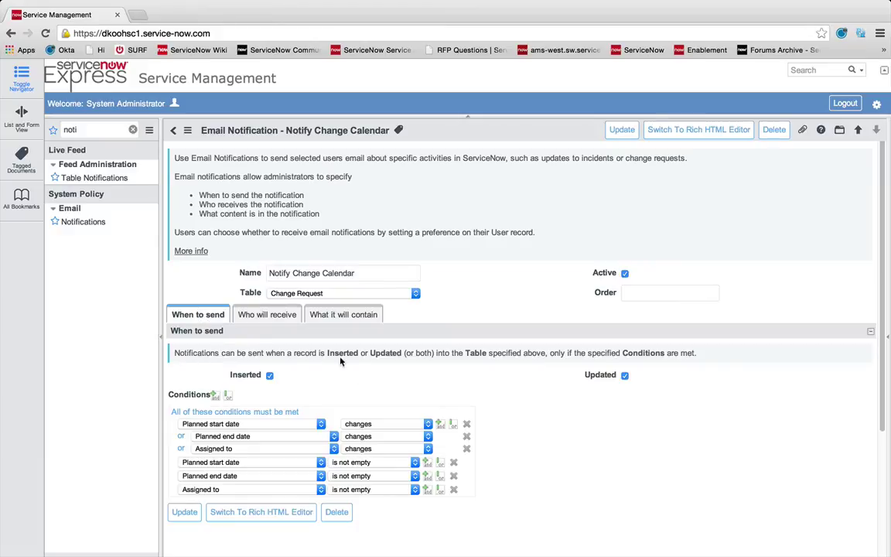
click(268, 319)
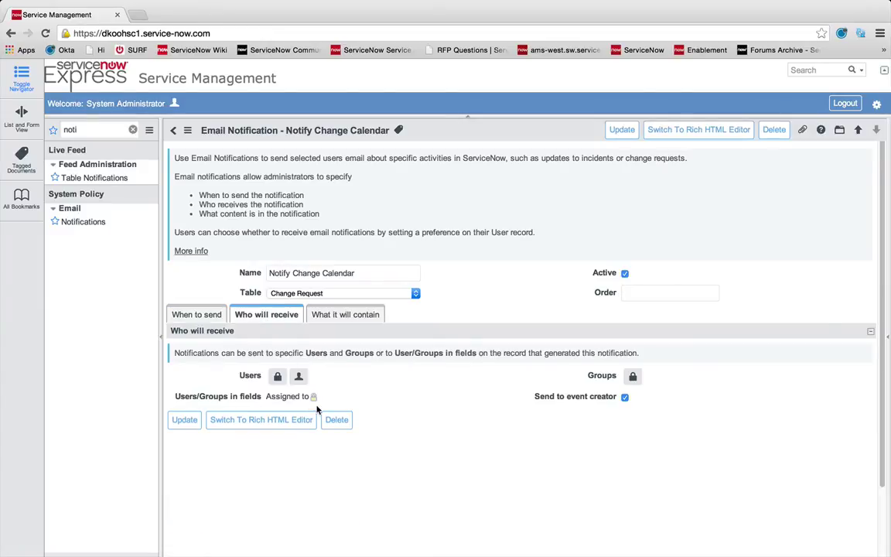
click(354, 323)
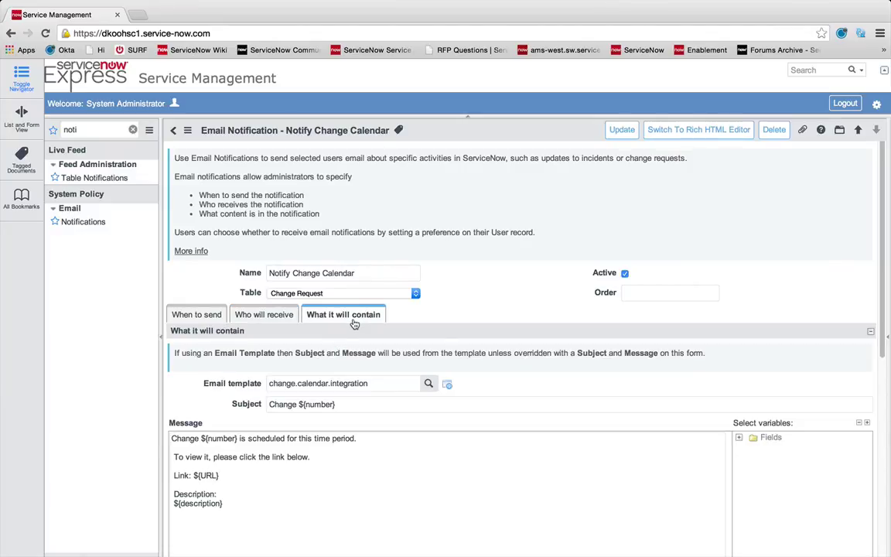
scroll(318, 411, down, 1)
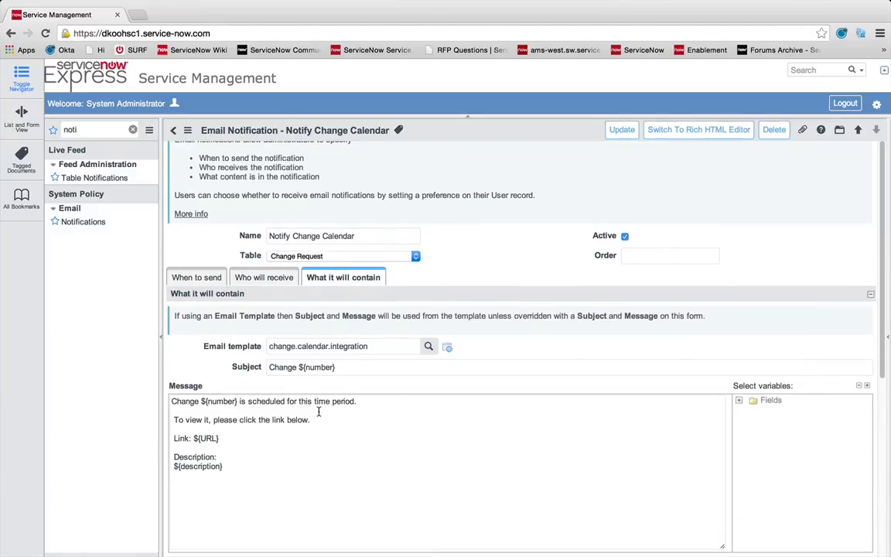
click(226, 404)
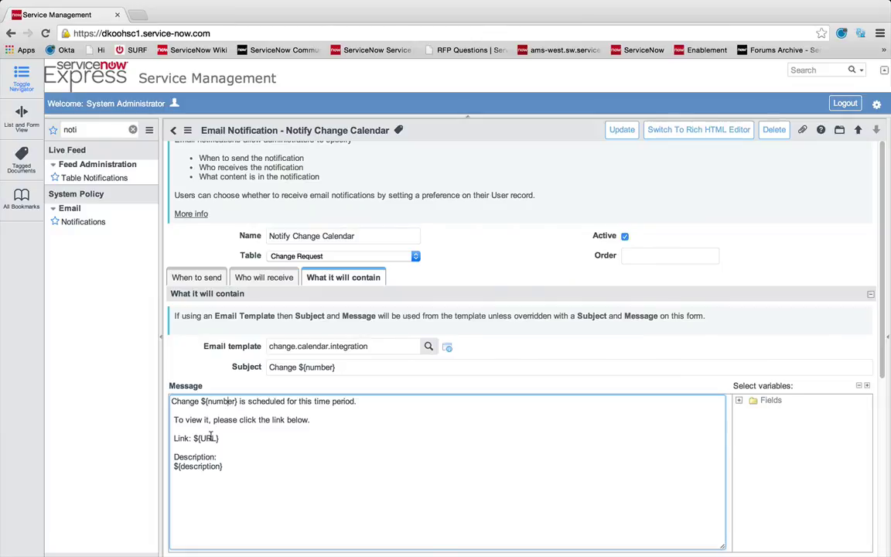
click(289, 346)
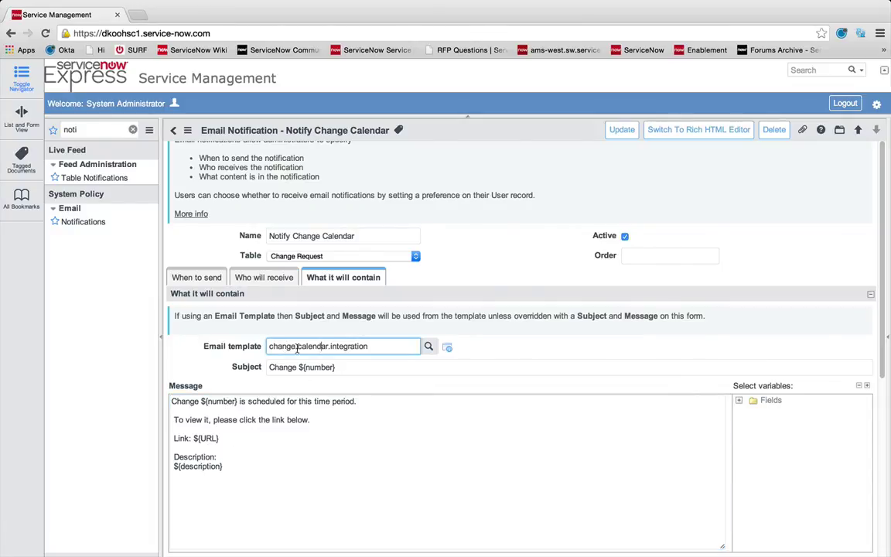
click(322, 347)
In Outlook's ITIL User Inbox, open the Change CHG0030085 meeting invite
mouse_move(363, 553)
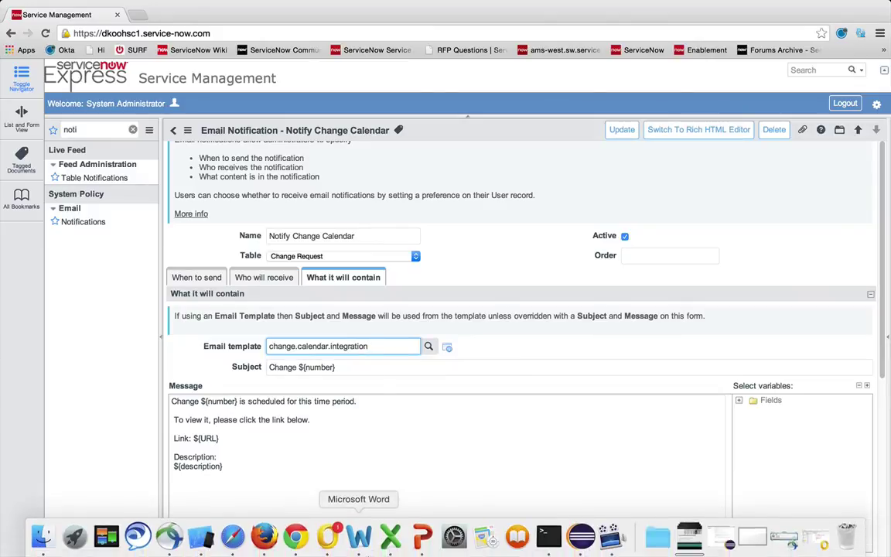
click(328, 536)
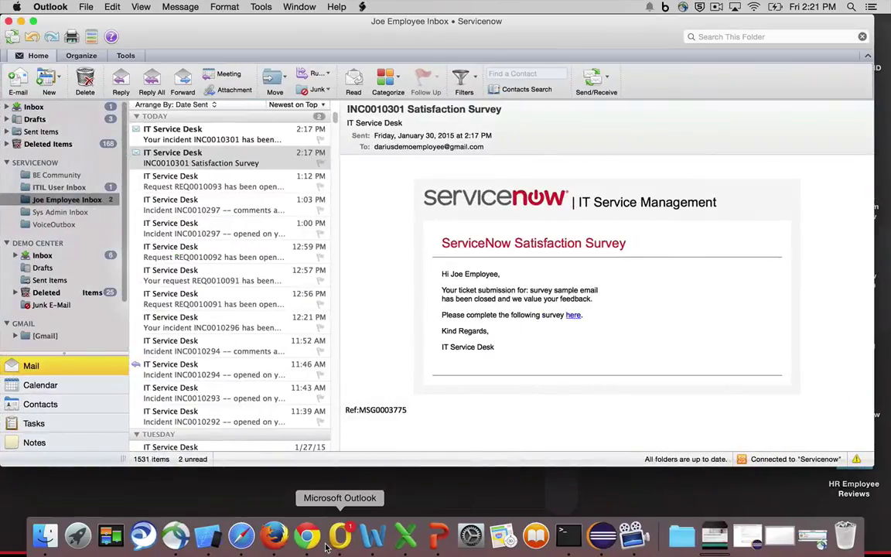
click(82, 187)
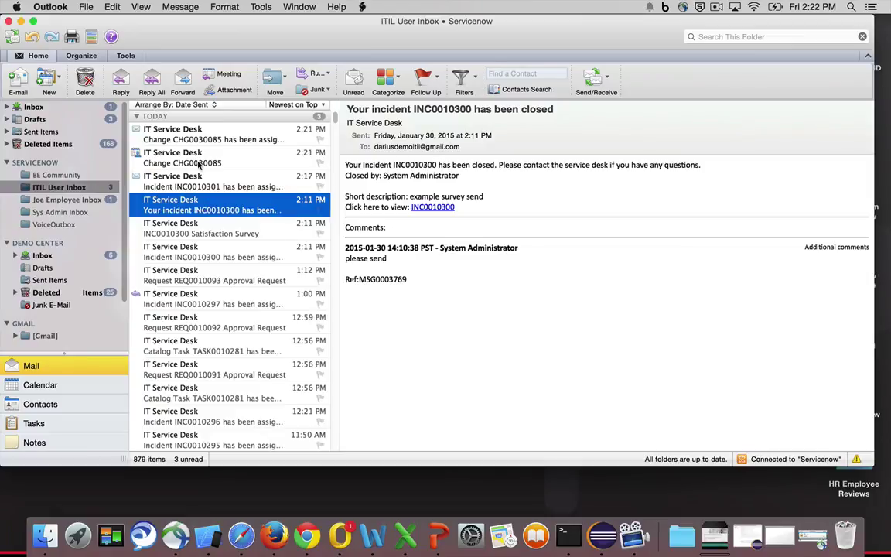
click(199, 165)
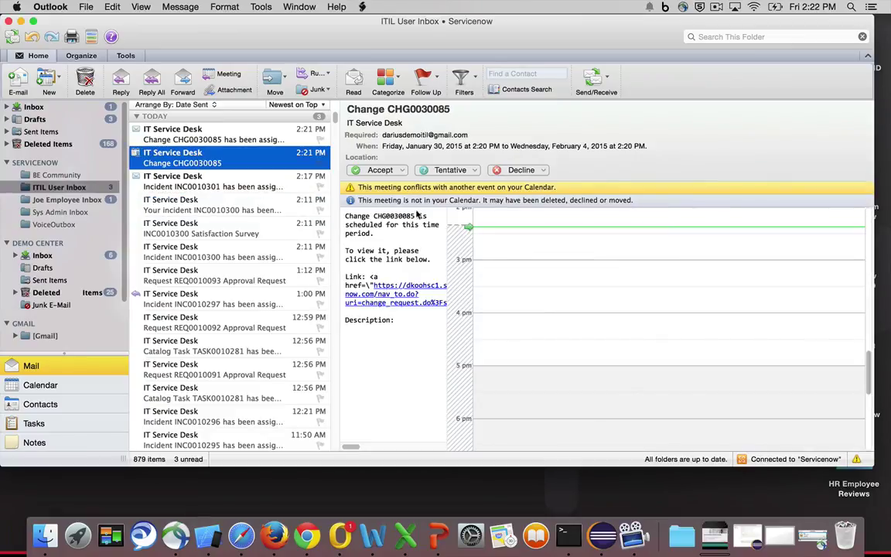
Check the Accept response options without replying, then minimize Outlook
scroll(490, 287, up, 2)
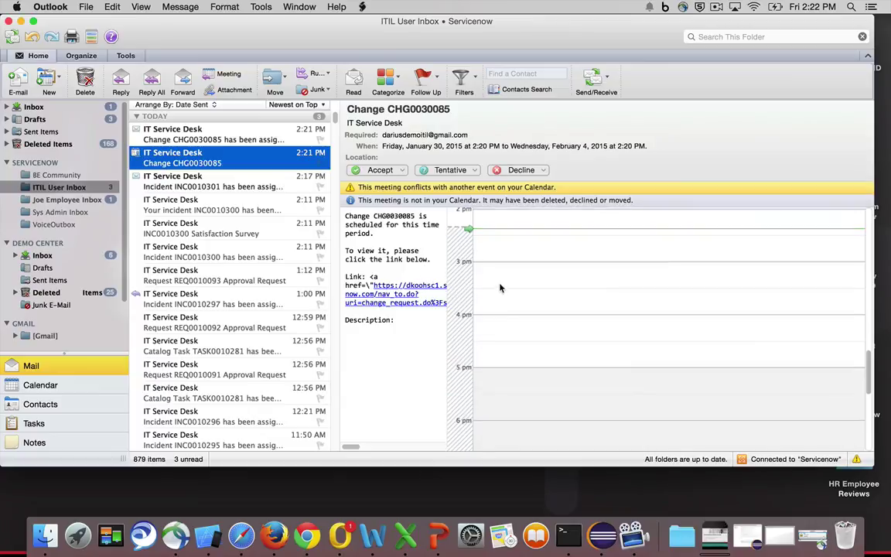
click(403, 171)
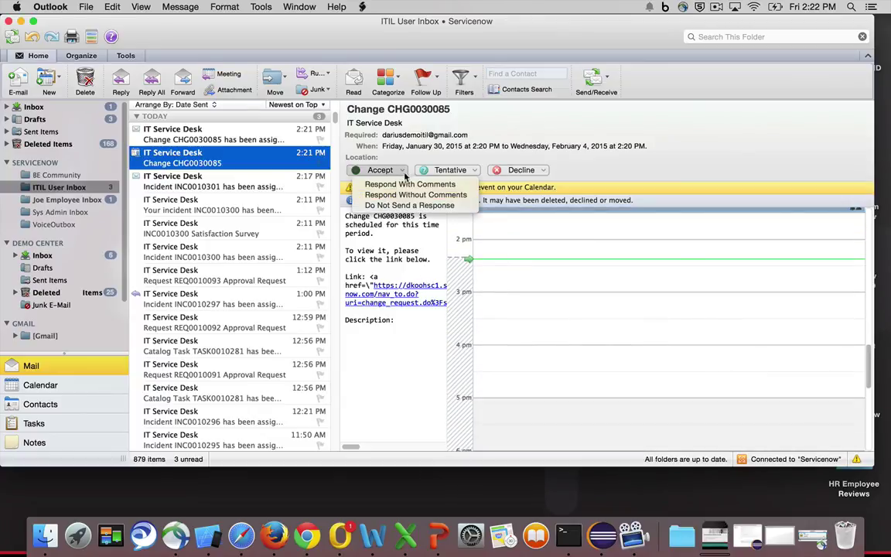
click(410, 354)
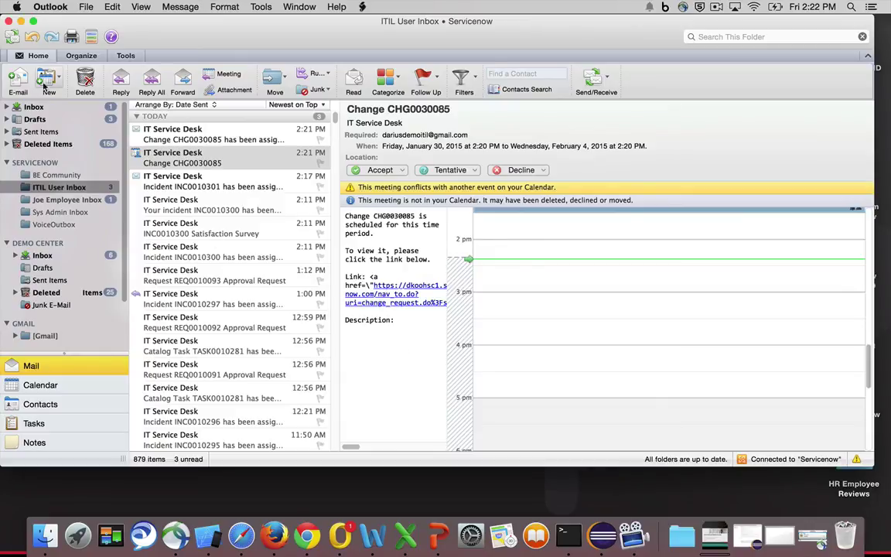
click(20, 22)
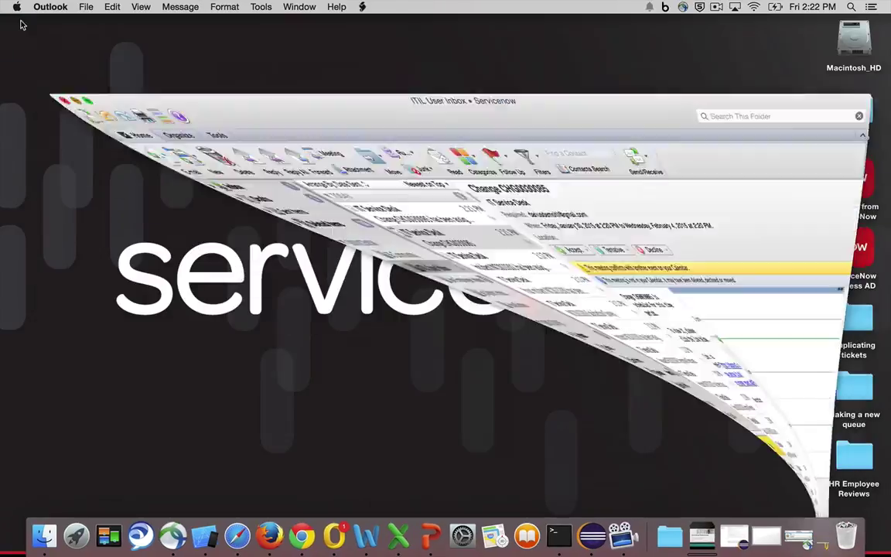